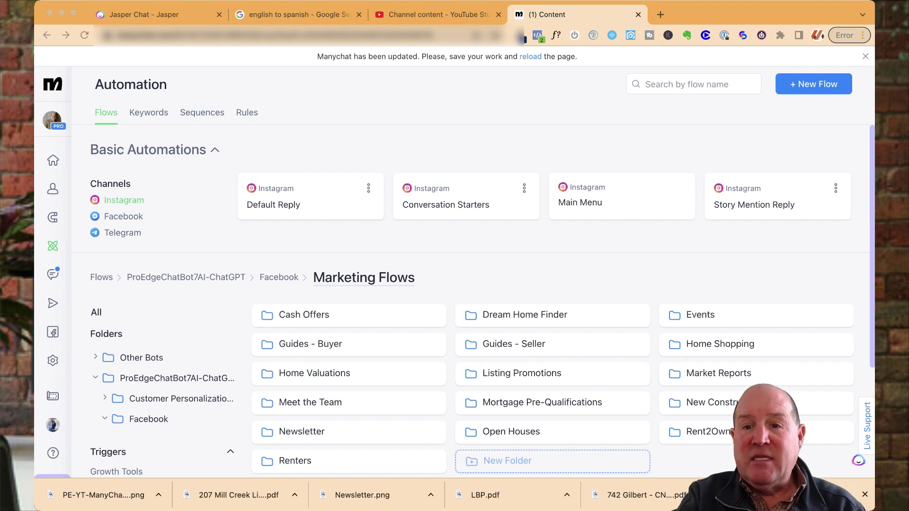
- Open the ProEdge7FB - Newsletter flow from the Newsletter folder of Marketing Flows for editing
key(super+Tab)
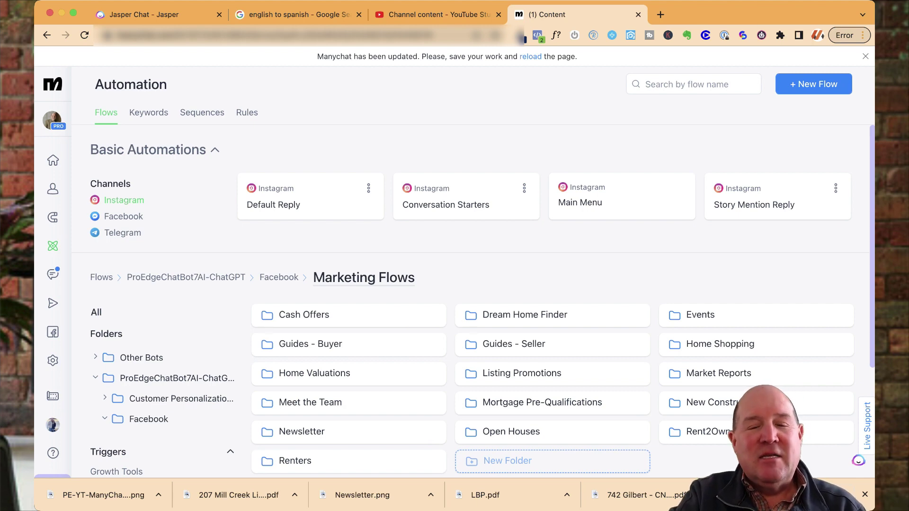
scroll(482, 300, down, 2)
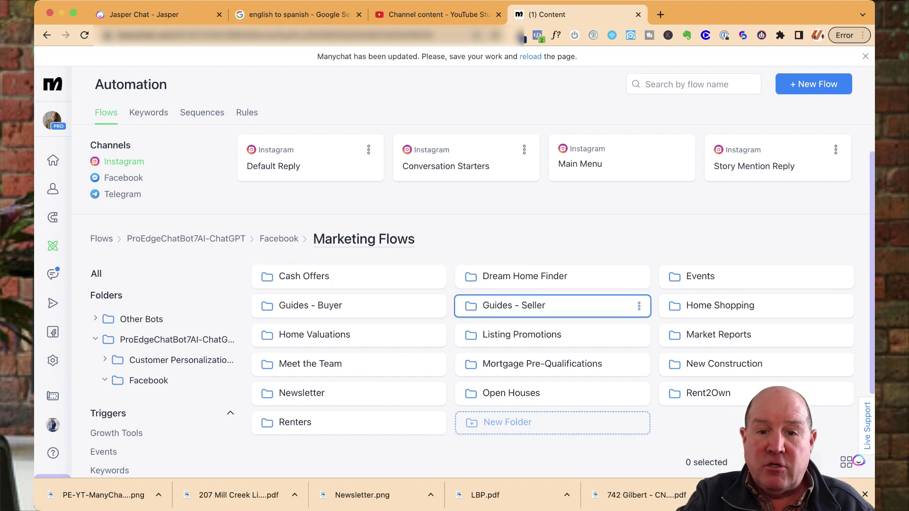
scroll(482, 301, down, 1)
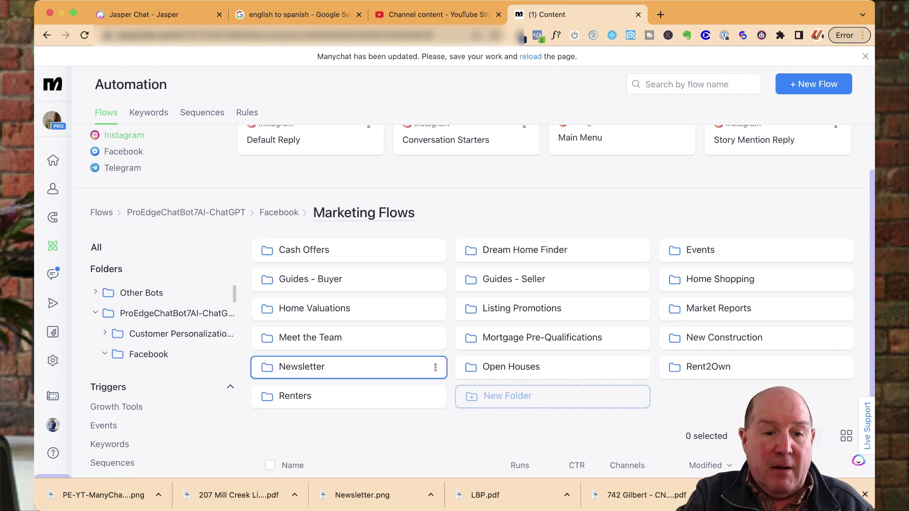
click(331, 368)
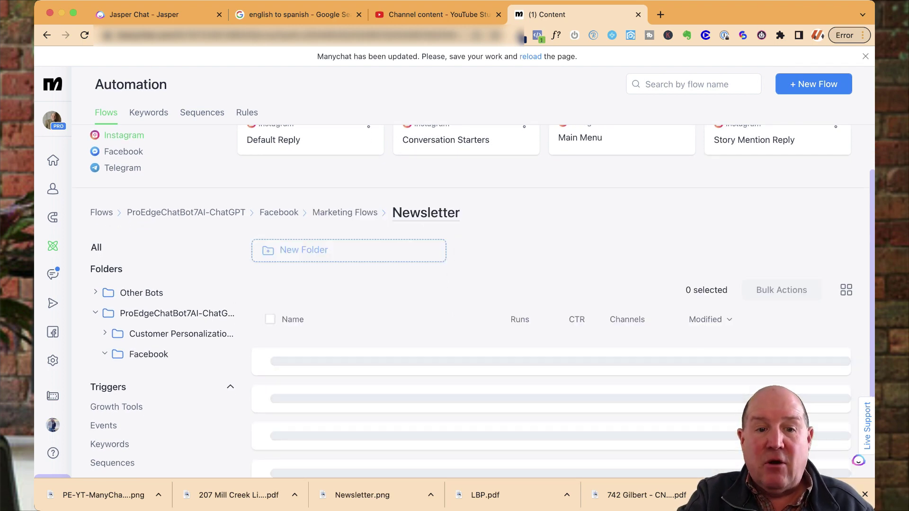
scroll(482, 301, down, 2)
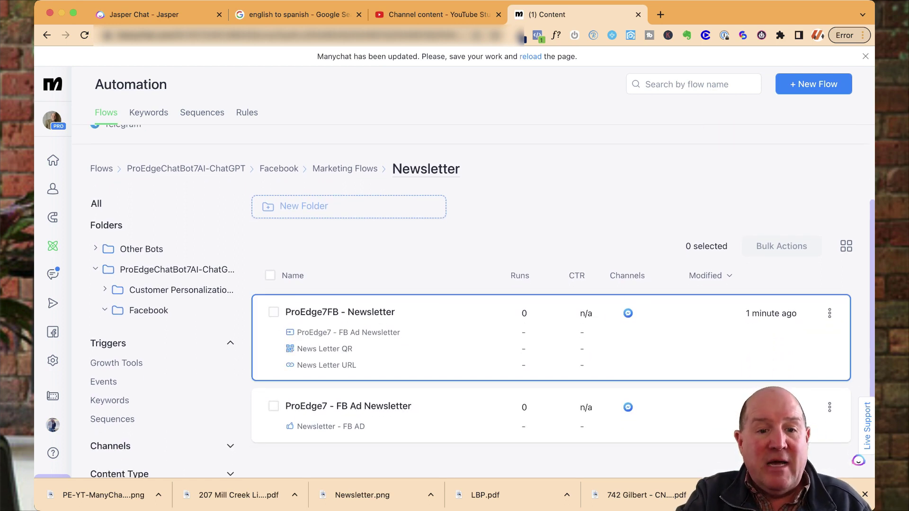
click(340, 313)
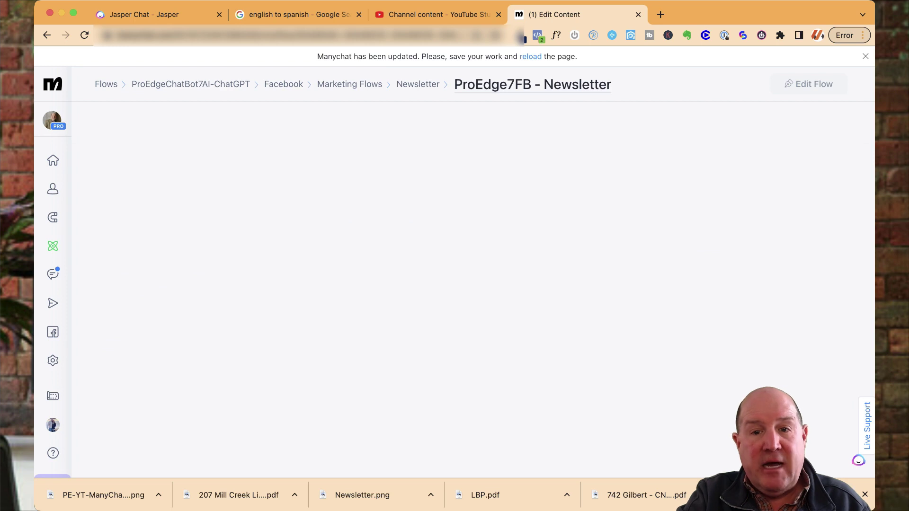
click(795, 84)
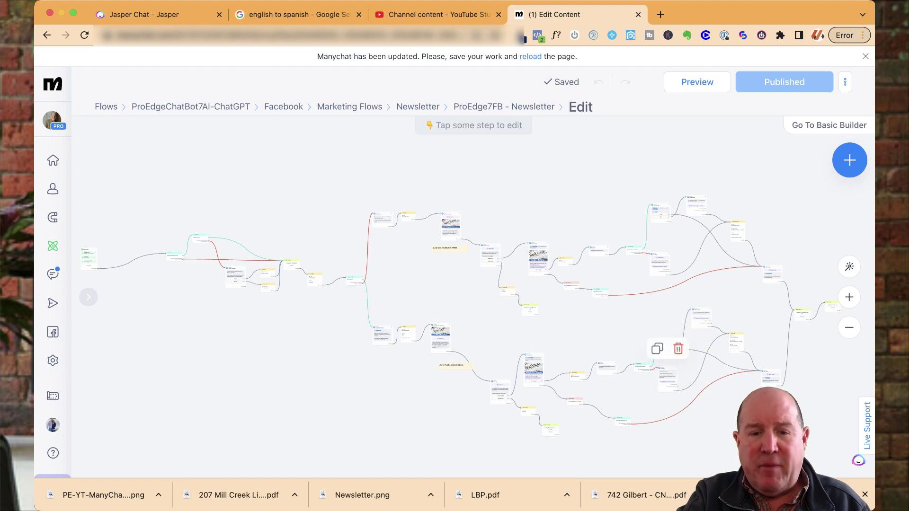
- Examine the Newsletter Intro message at the start of the upper branch of the flow
scroll(505, 195, up, 8)
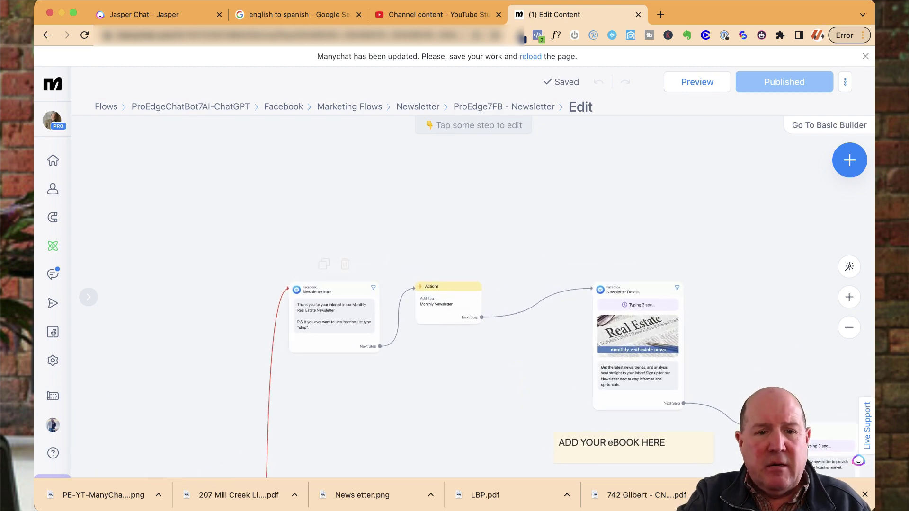
scroll(362, 377, up, 4)
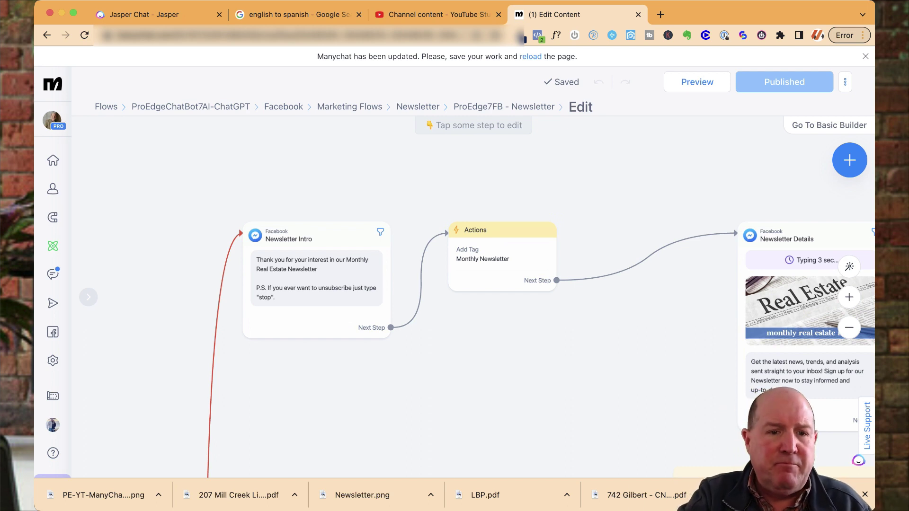
mouse_move(316, 284)
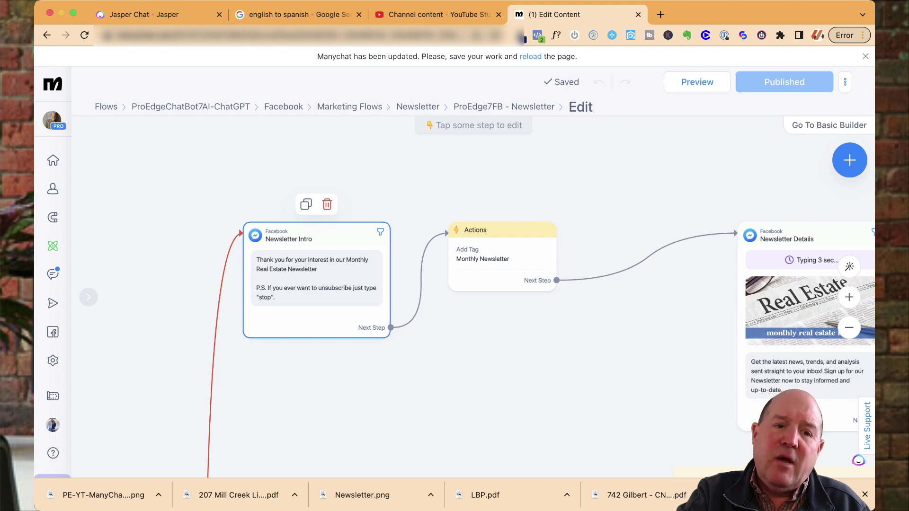
click(421, 291)
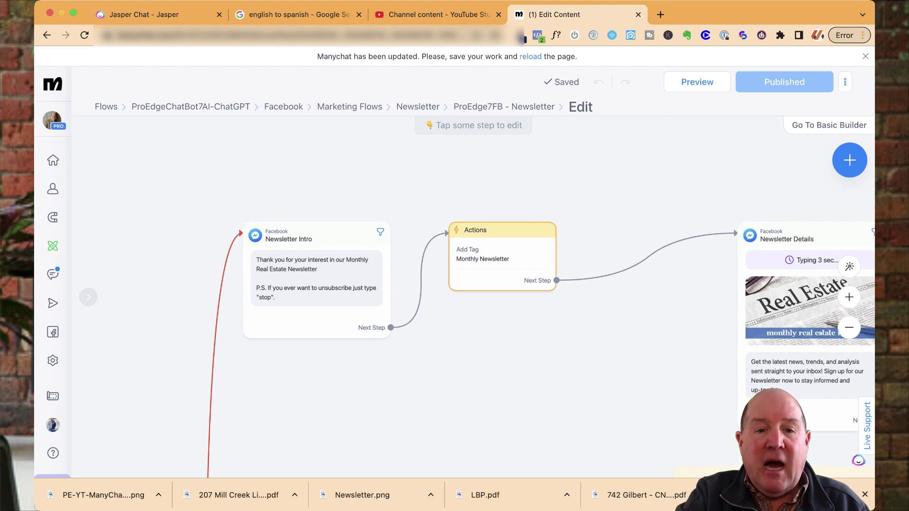
- Open the Actions step that adds the Monthly Newsletter tag and review the action types that can be added
click(502, 258)
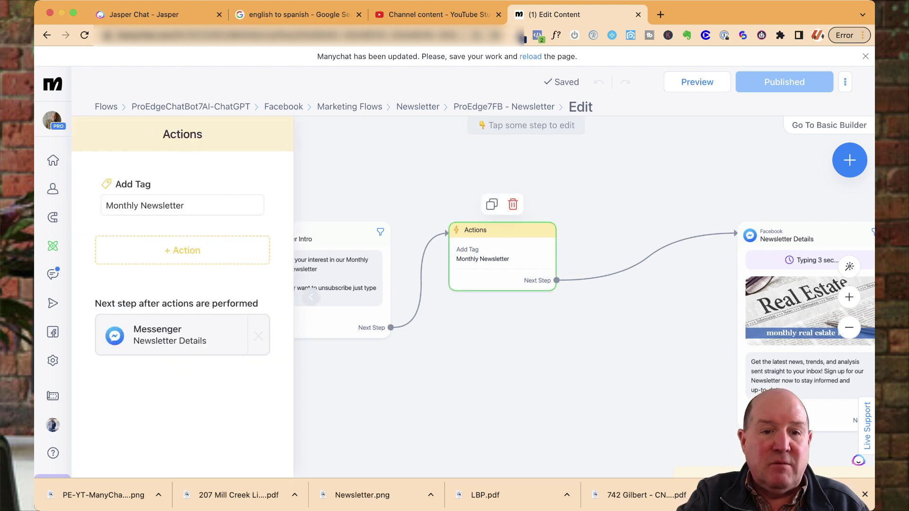
click(182, 250)
scroll(182, 341, down, 5)
scroll(182, 346, down, 3)
scroll(182, 346, up, 10)
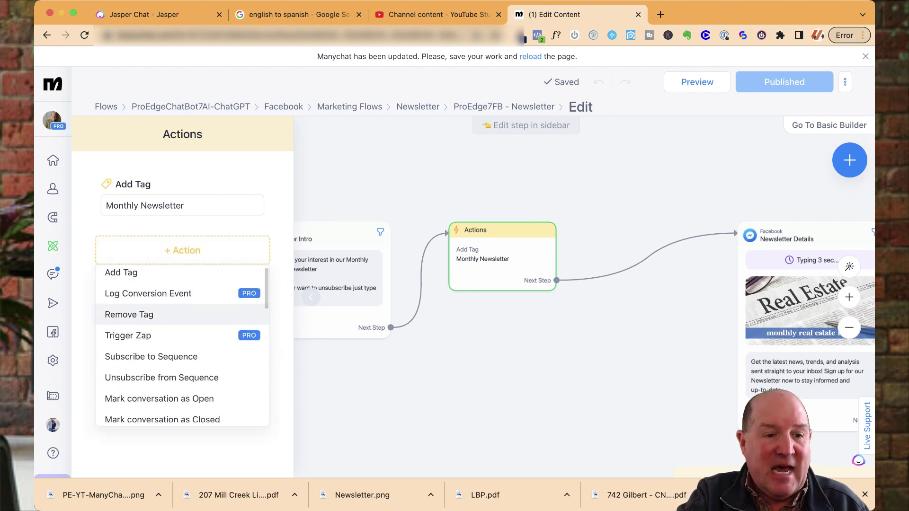
scroll(183, 331, down, 3)
scroll(182, 331, up, 2)
scroll(182, 331, down, 1)
scroll(182, 332, down, 4)
scroll(182, 331, down, 5)
scroll(182, 332, down, 5)
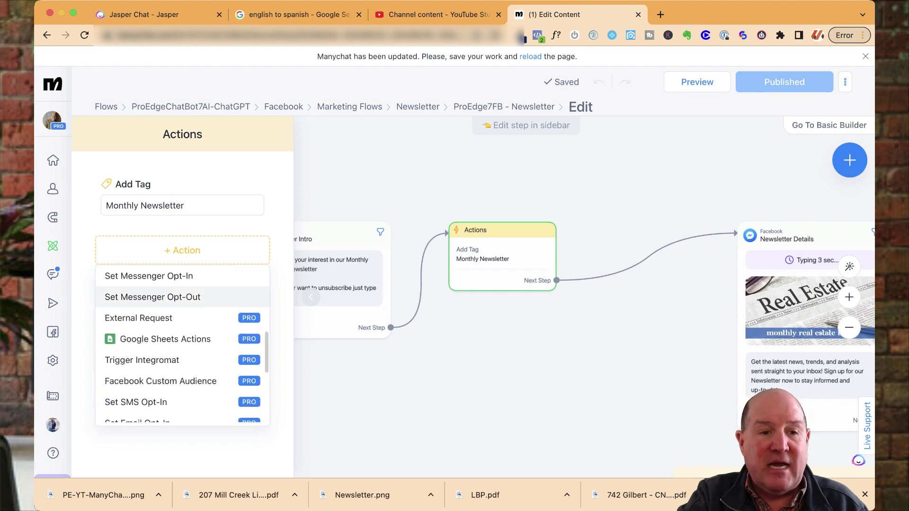
click(393, 184)
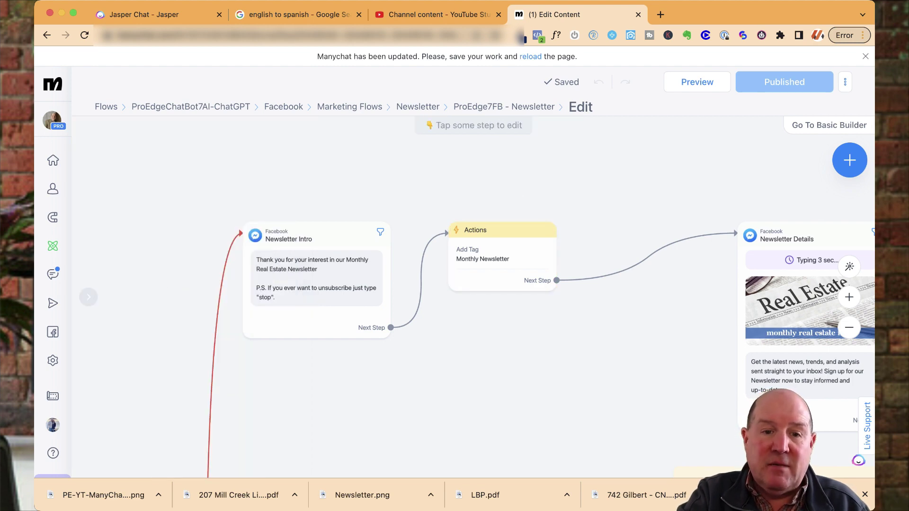
- Open the Newsletter Details message step and review its content and the content blocks that can be added
scroll(552, 319, up, 5)
scroll(552, 318, down, 4)
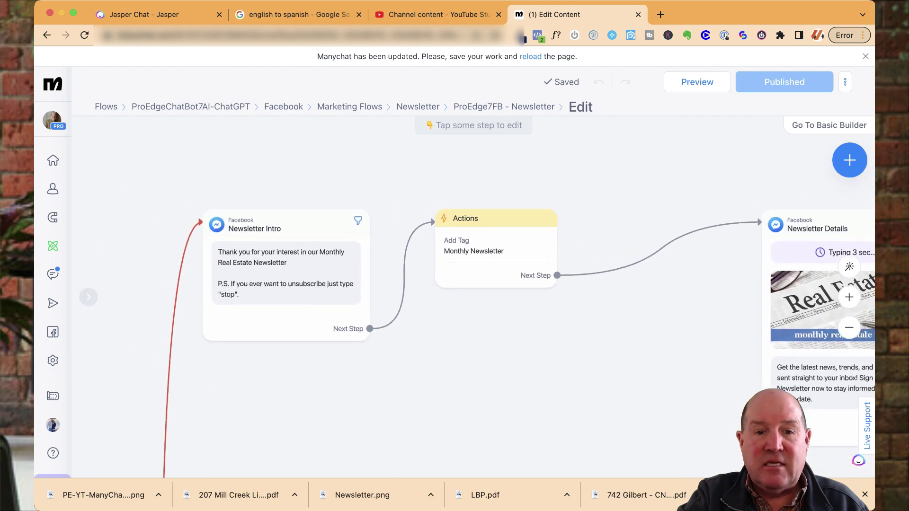
drag(552, 318, 157, 262)
scroll(455, 284, down, 1)
scroll(454, 284, right, 1)
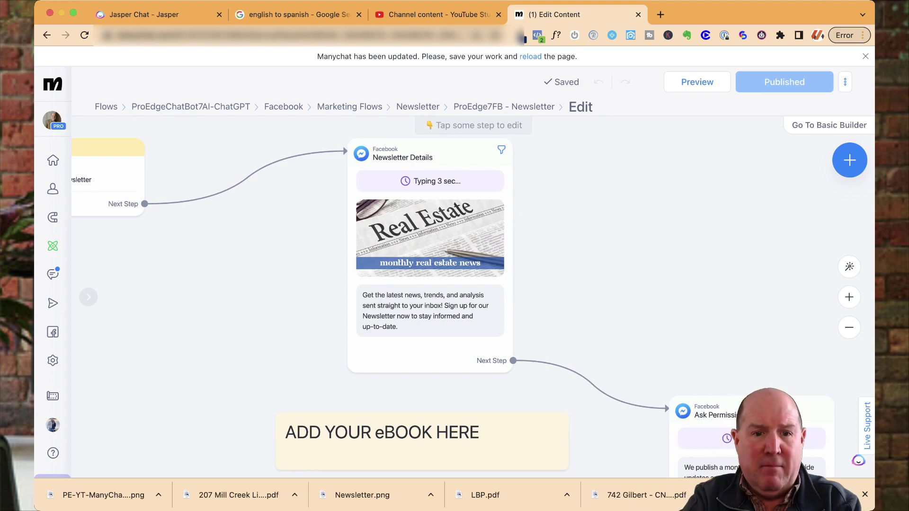
scroll(326, 257, up, 5)
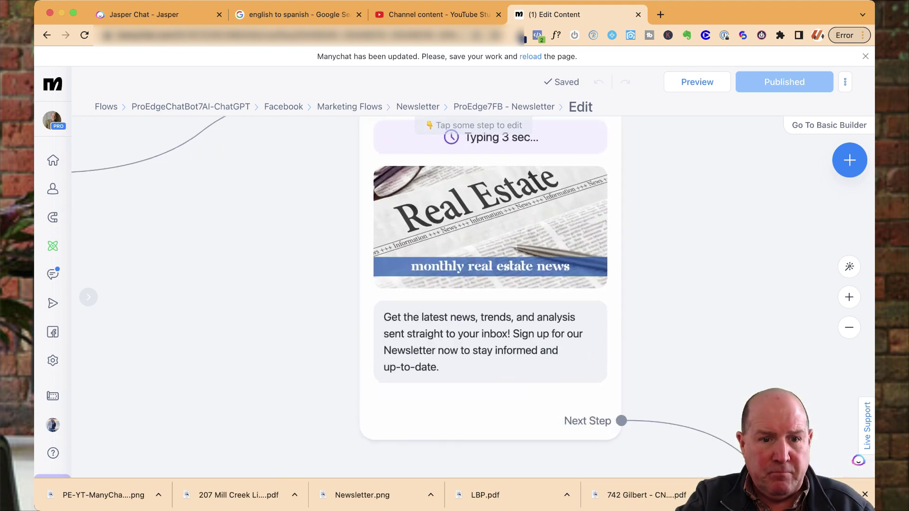
scroll(326, 257, down, 5)
scroll(329, 257, up, 3)
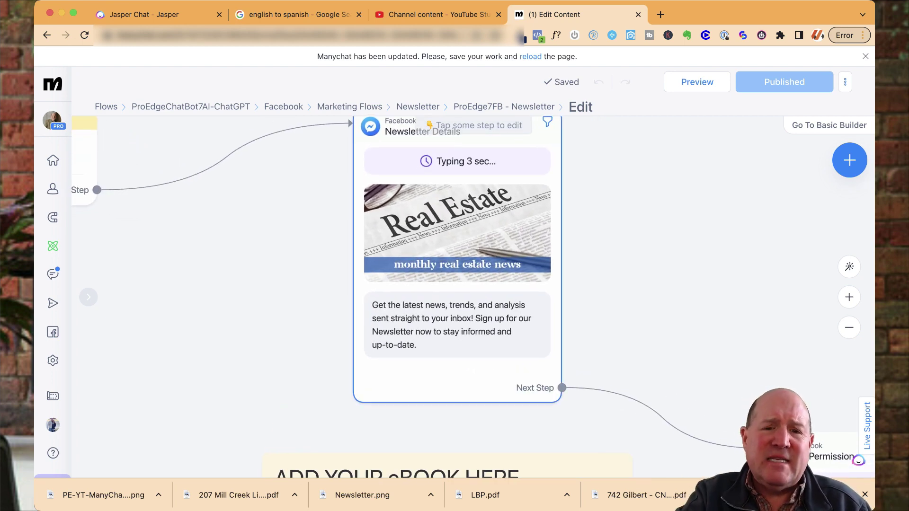
click(417, 318)
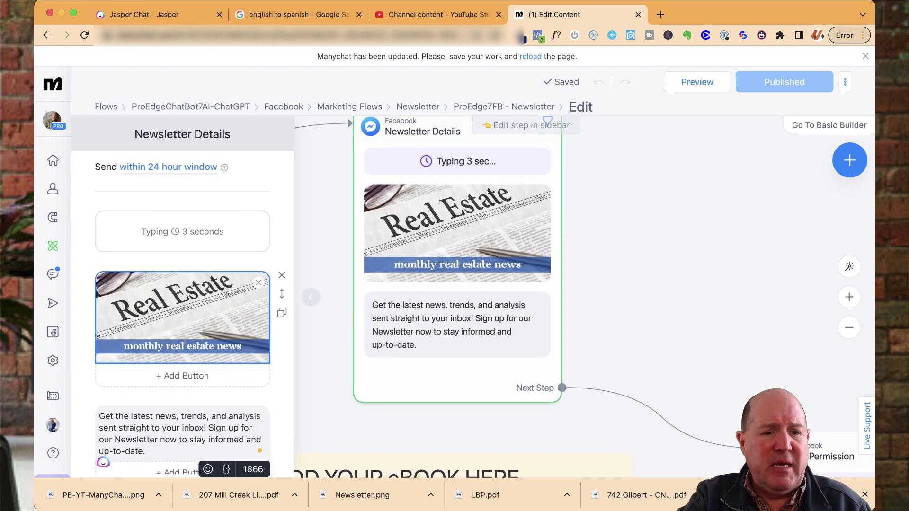
scroll(157, 338, down, 5)
scroll(131, 365, down, 2)
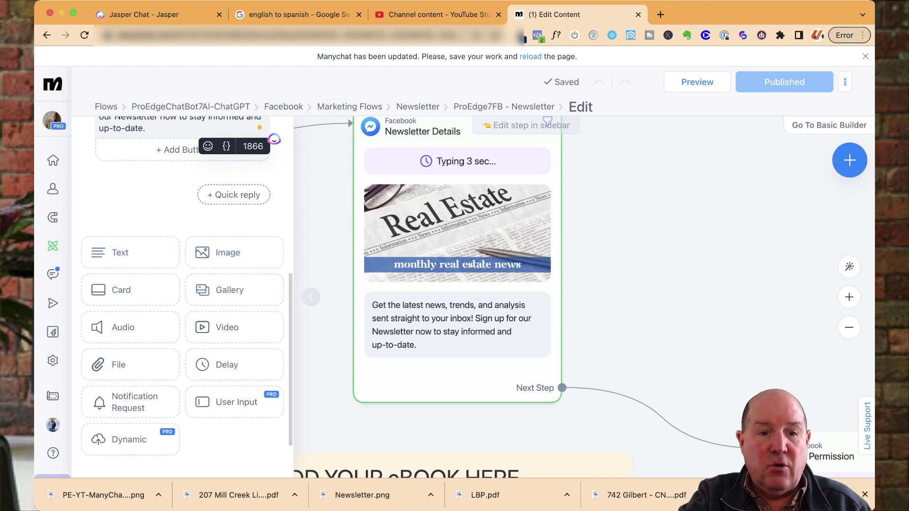
scroll(182, 284, up, 6)
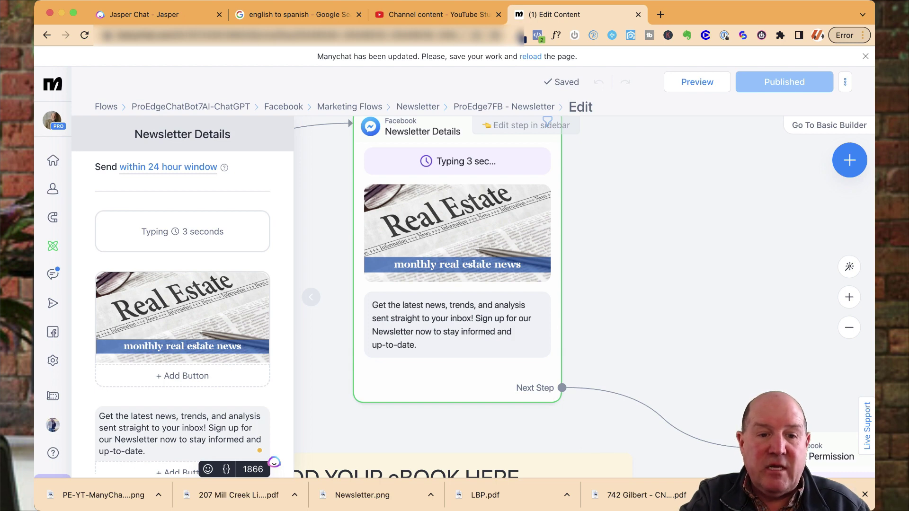
- Open the Ask Permission message step and review its text and the Sure Thing and No Thanks replies
scroll(463, 409, down, 5)
drag(463, 409, 321, 384)
drag(450, 428, 323, 311)
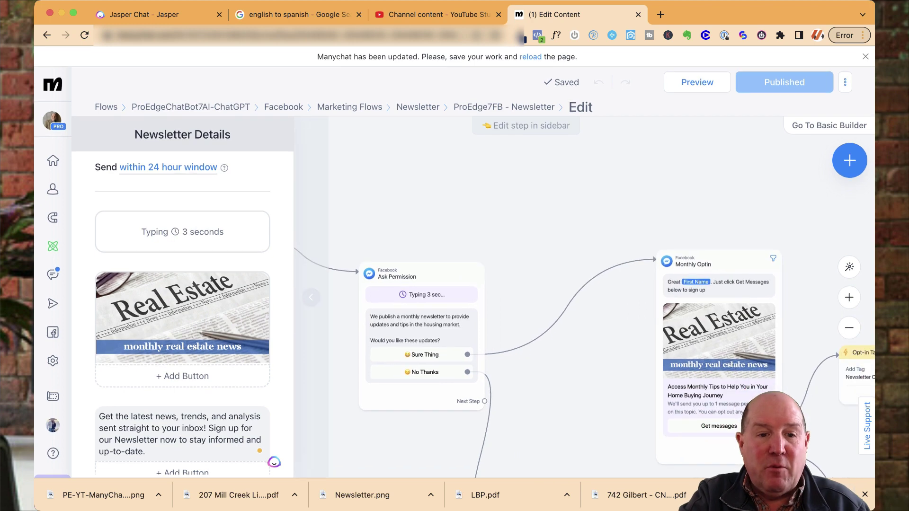
click(323, 331)
scroll(441, 177, up, 5)
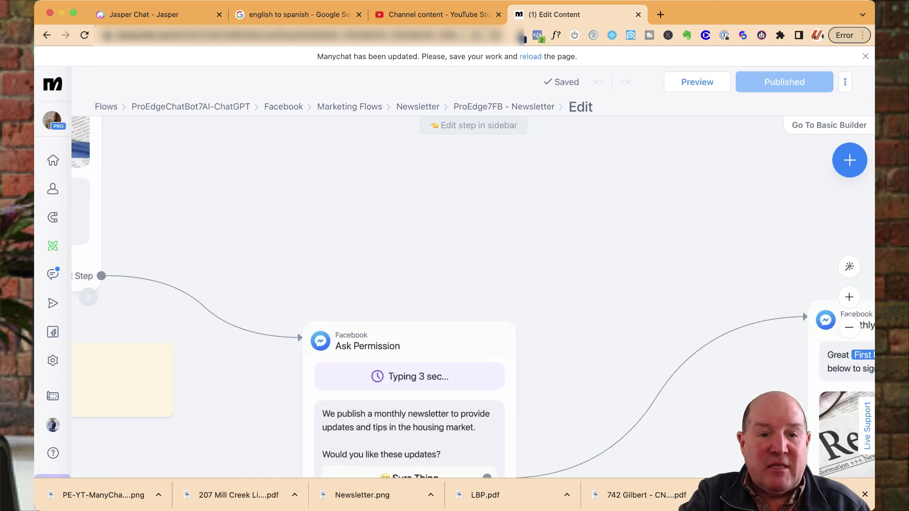
drag(440, 293, 456, 147)
scroll(271, 314, up, 3)
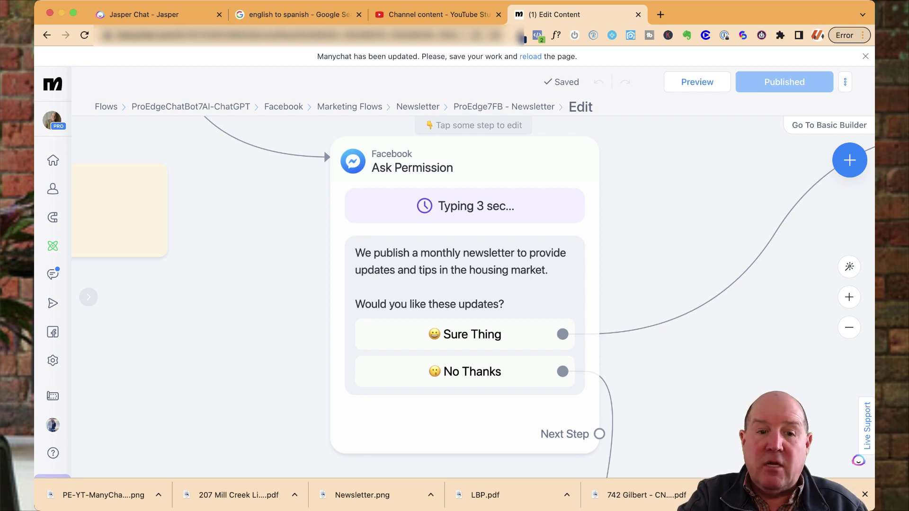
click(454, 279)
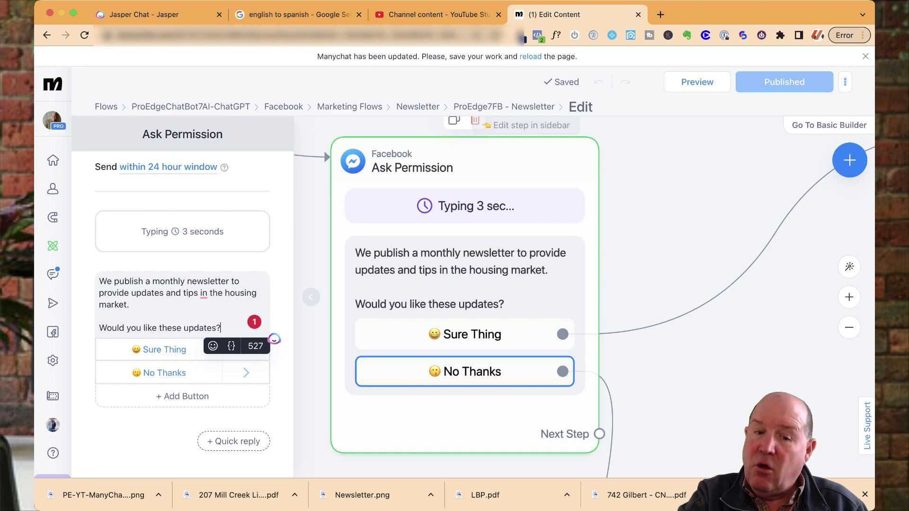
click(710, 353)
- Follow the No Thanks branch from Ask Permission through Actions #2 to Start Flow #3, and view the surrounding opt-in steps
scroll(710, 353, down, 5)
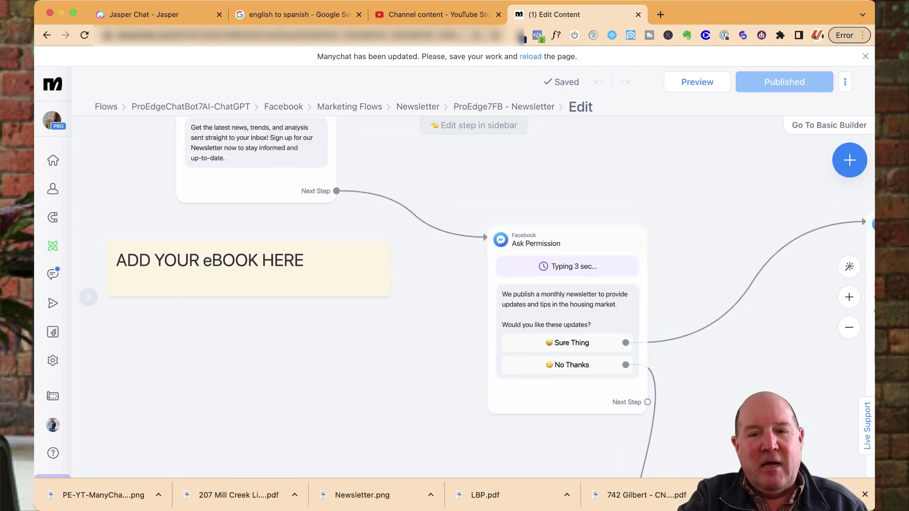
drag(710, 352, 536, 305)
scroll(537, 306, down, 1)
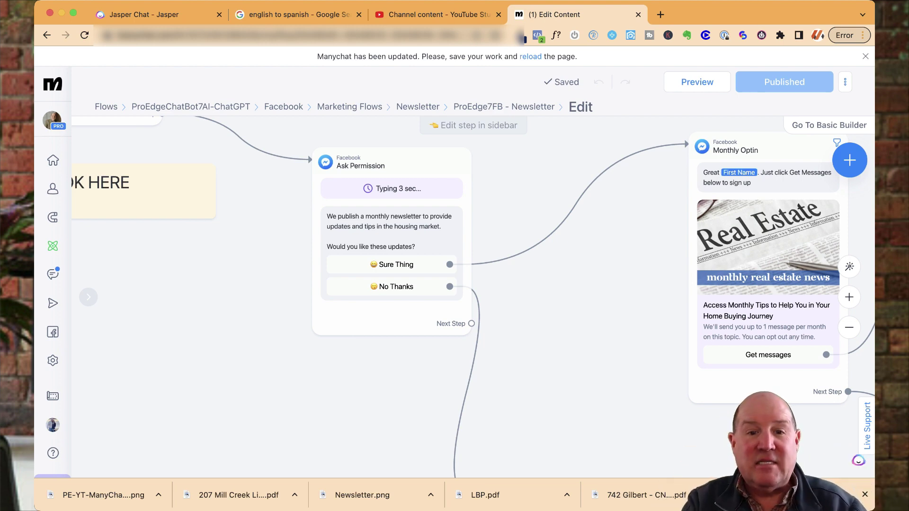
scroll(455, 294, down, 5)
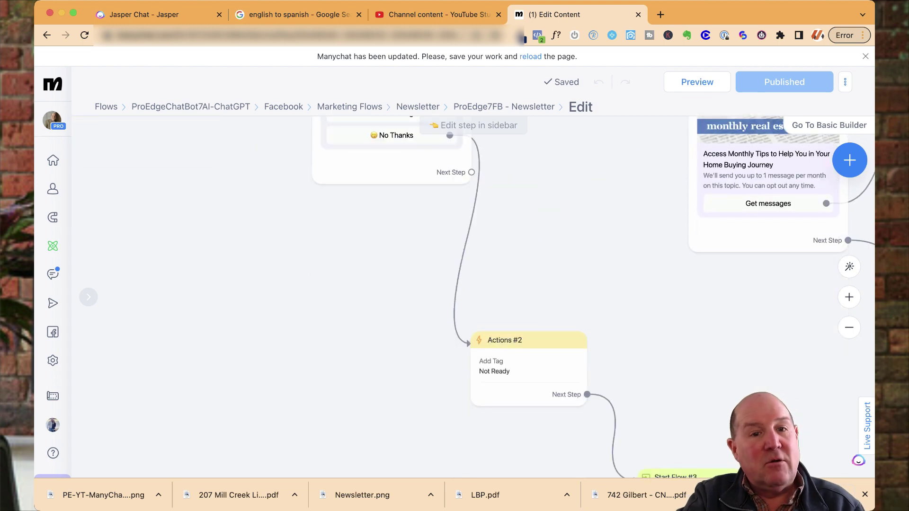
scroll(455, 293, right, 2)
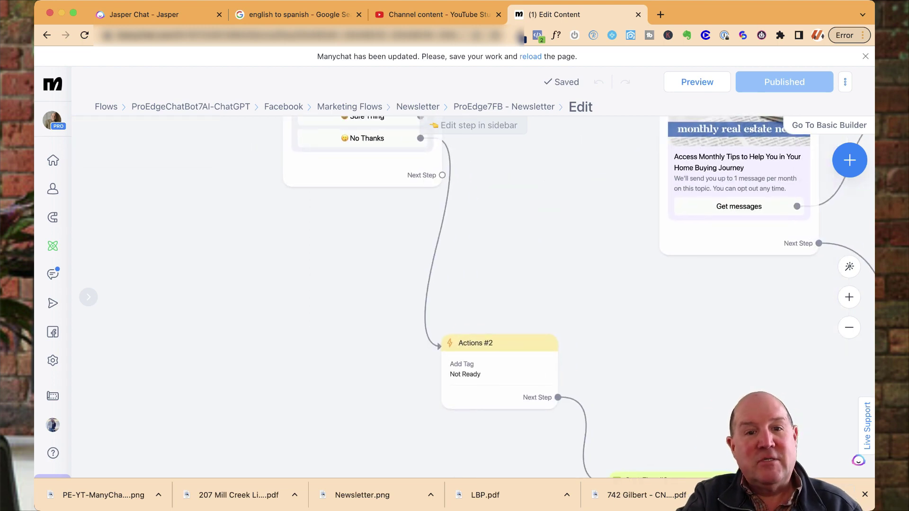
scroll(454, 293, right, 1)
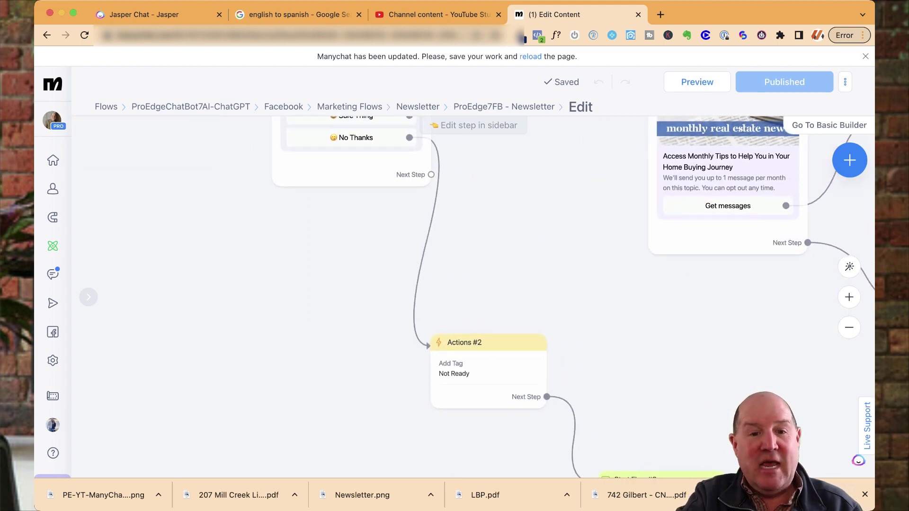
scroll(454, 293, down, 3)
scroll(454, 294, right, 2)
click(422, 297)
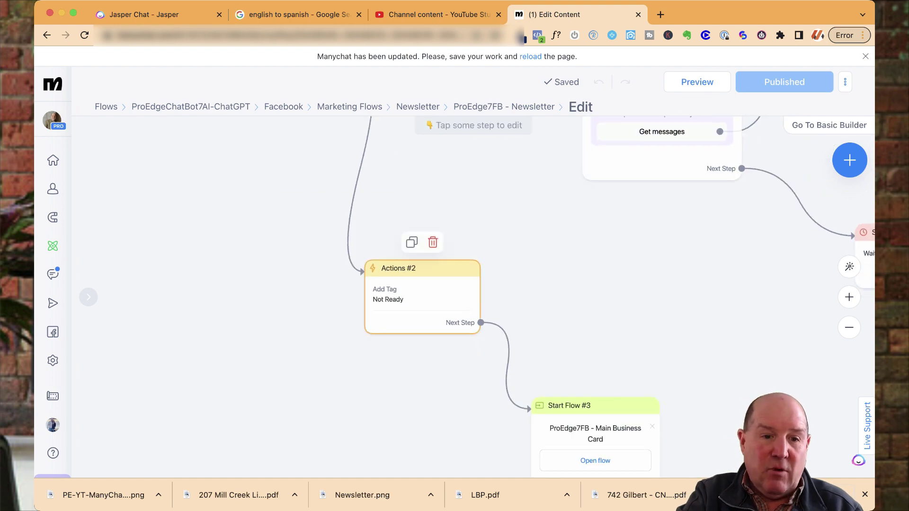
scroll(421, 294, down, 3)
scroll(421, 294, right, 3)
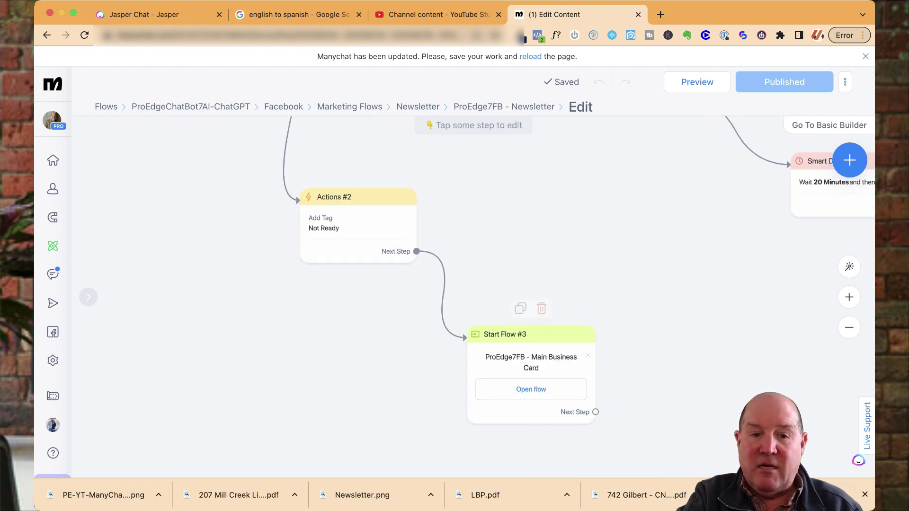
scroll(377, 378, down, 3)
scroll(376, 377, up, 5)
scroll(377, 377, left, 2)
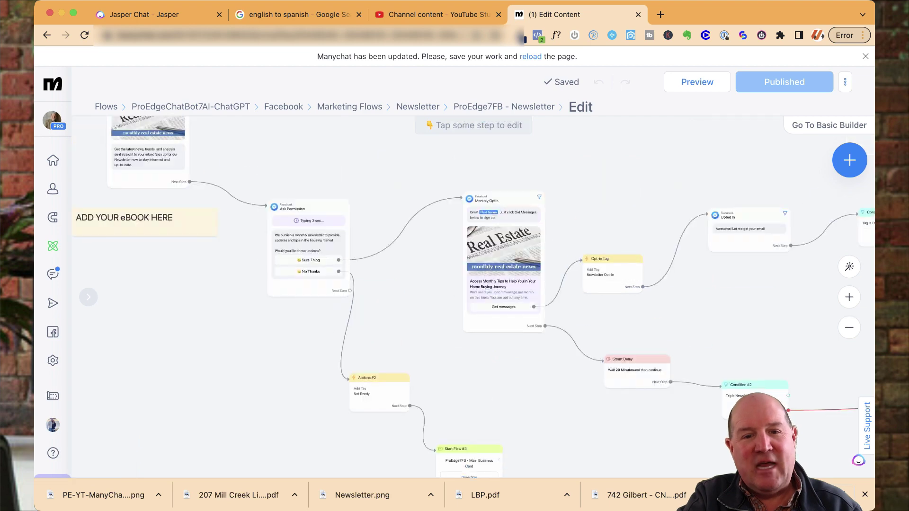
scroll(473, 297, left, 2)
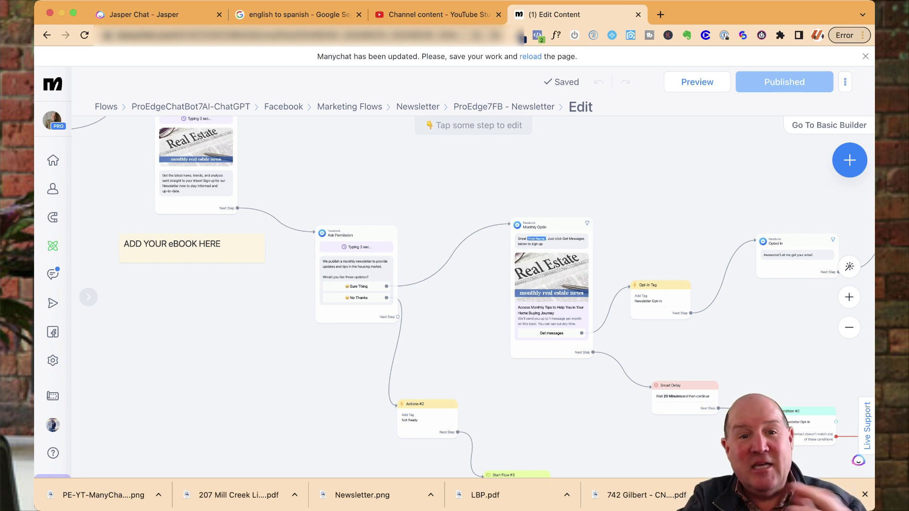
- Examine the Monthly Optin message step on the flow canvas, including its text, newsletter image and Get messages button
scroll(443, 268, right, 1)
scroll(443, 268, up, 5)
scroll(673, 210, up, 5)
scroll(362, 247, up, 1)
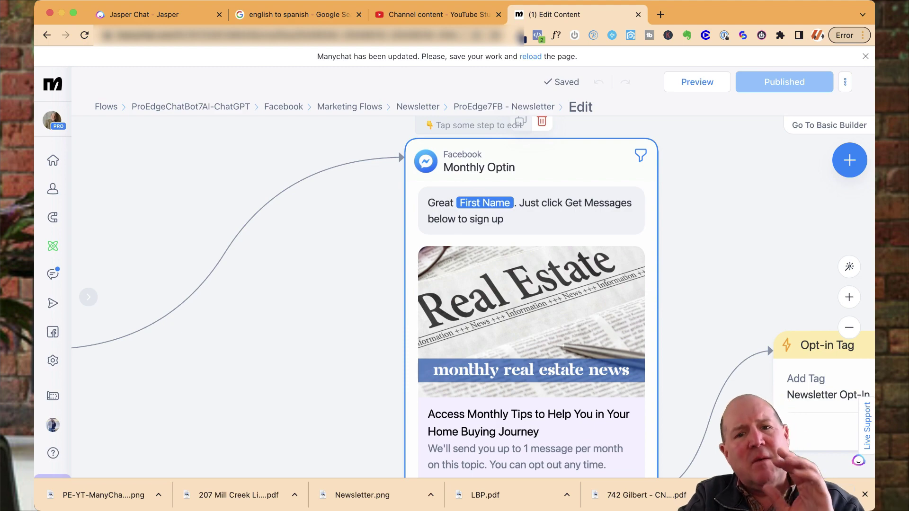
scroll(546, 215, down, 10)
scroll(475, 324, up, 4)
scroll(479, 323, up, 4)
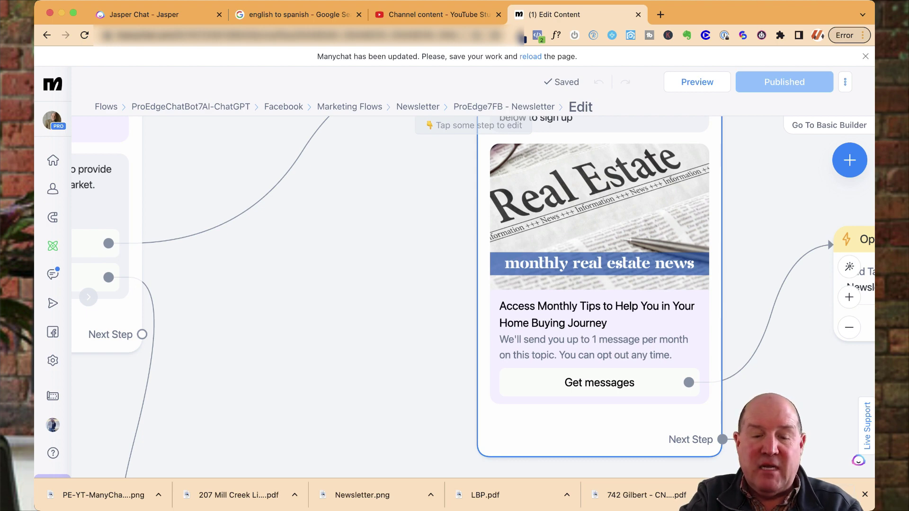
scroll(583, 314, up, 2)
scroll(583, 314, down, 4)
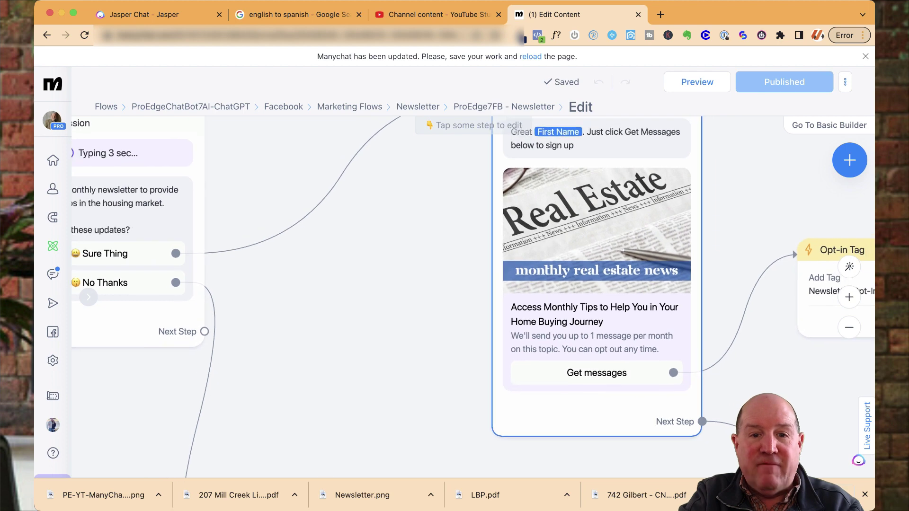
- Open the Monthly Optin message step and review its notification topic settings and the list of available topics
click(587, 307)
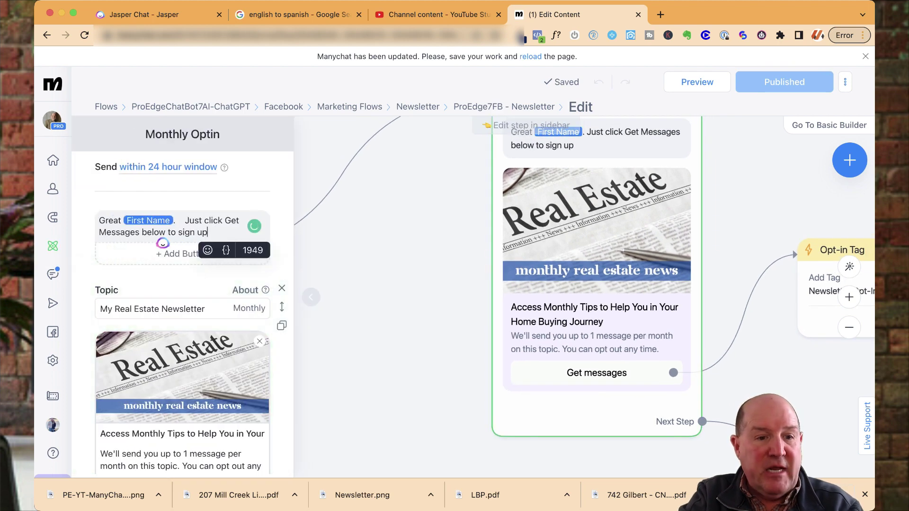
scroll(182, 332, down, 2)
scroll(183, 294, down, 3)
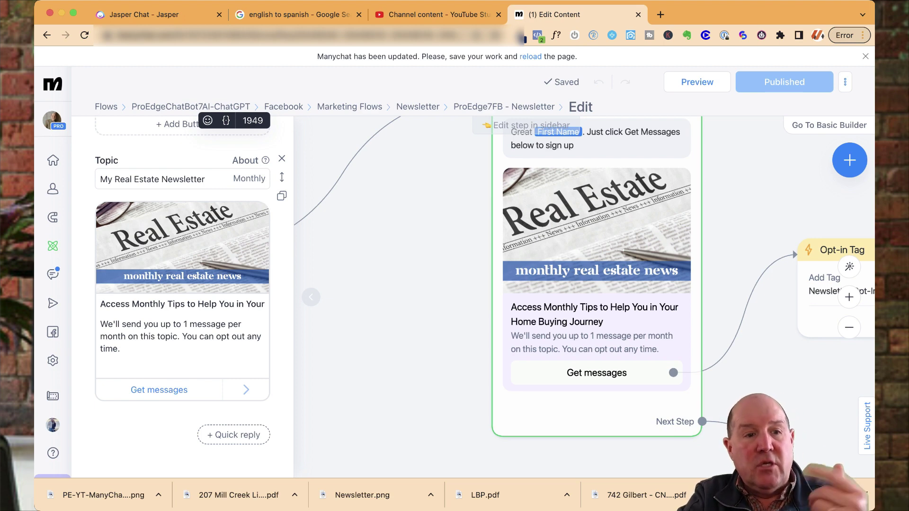
click(240, 190)
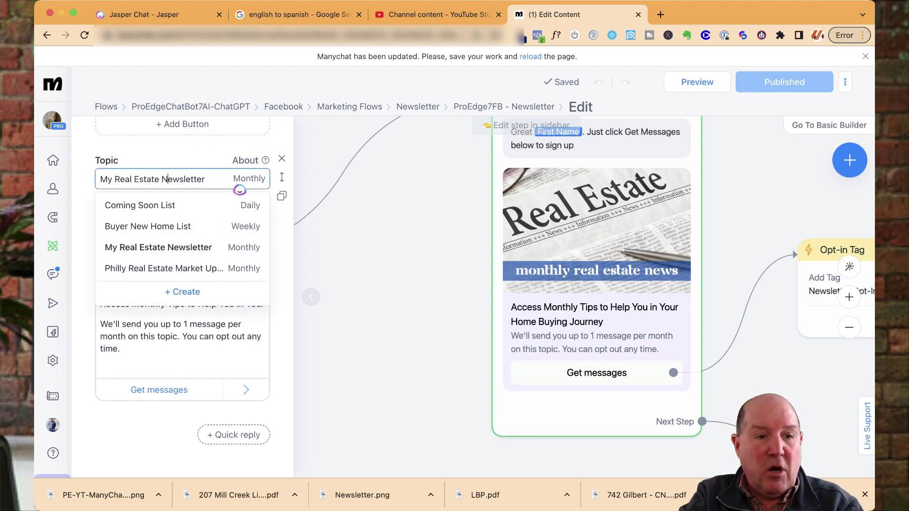
key(Escape)
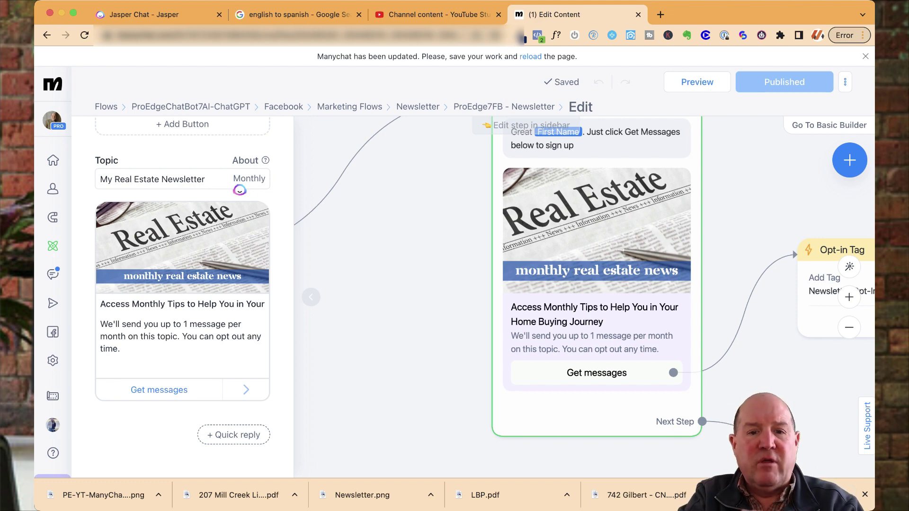
- Trace the two branches leaving Monthly Optin, through Opt-in Tag to Opted In and through Smart Delay to Condition #2
scroll(437, 373, down, 5)
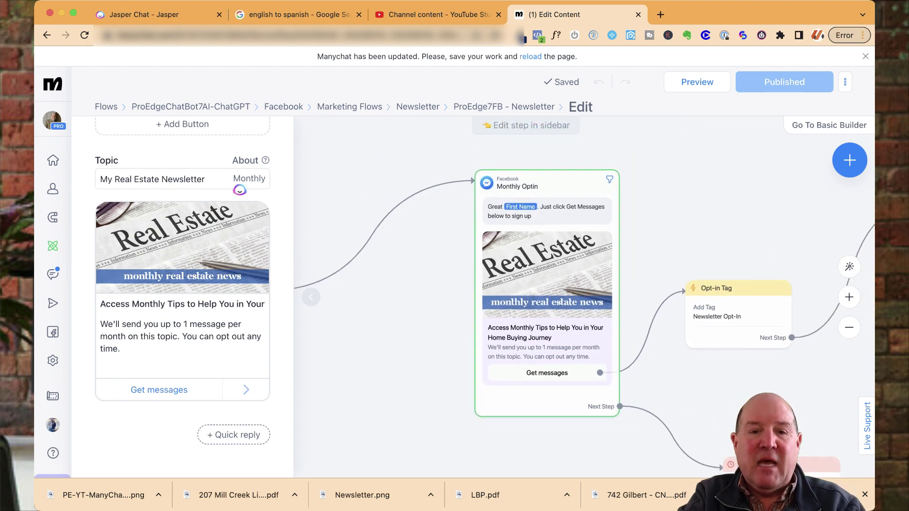
scroll(437, 373, up, 2)
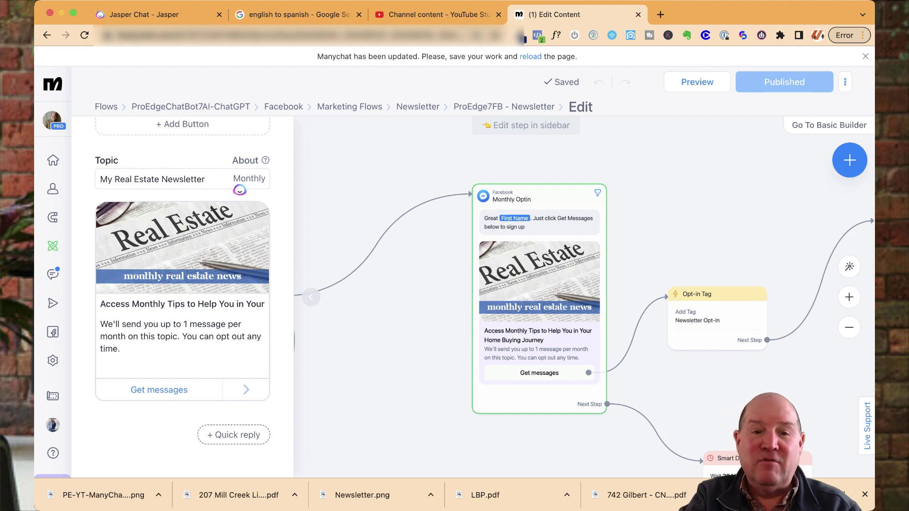
scroll(584, 303, down, 1)
scroll(584, 308, right, 6)
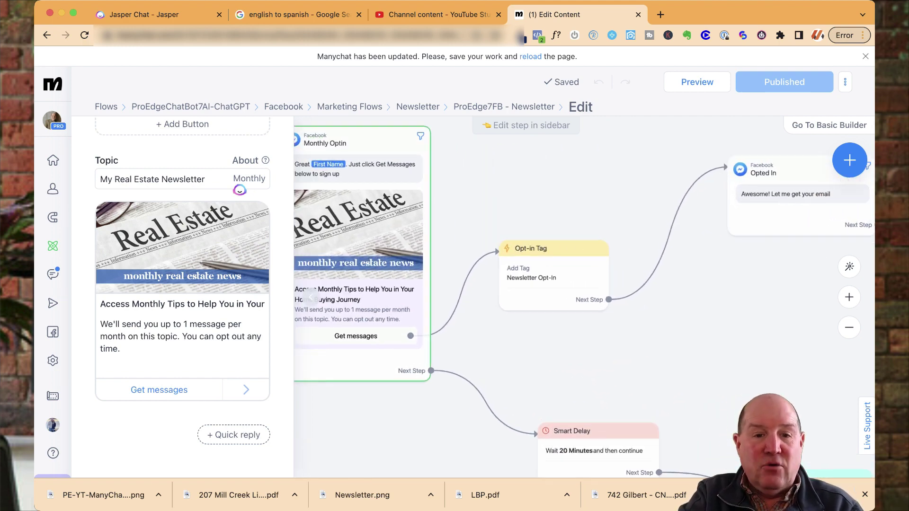
scroll(561, 330, up, 3)
scroll(561, 332, down, 5)
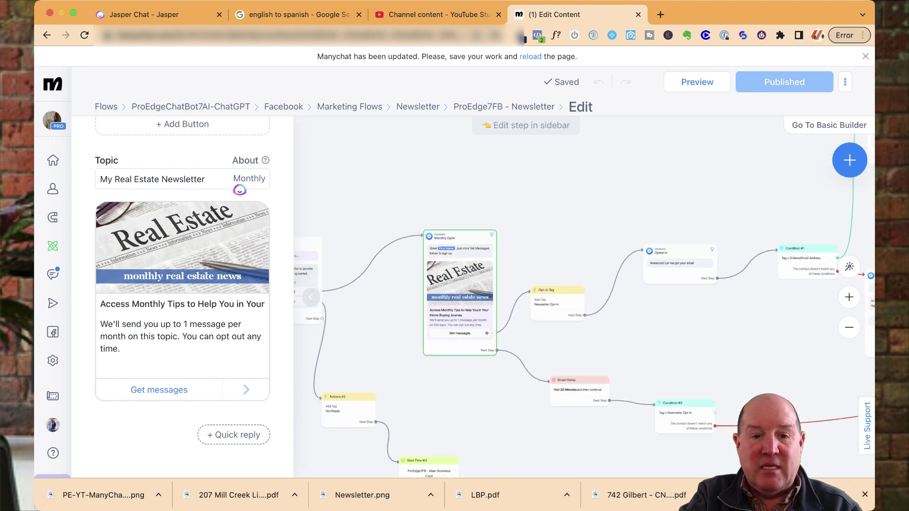
scroll(584, 308, right, 3)
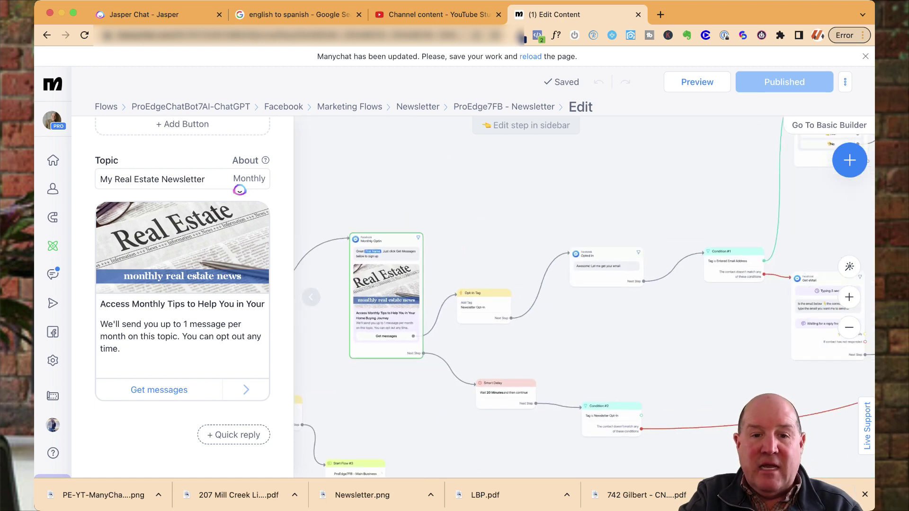
scroll(584, 308, down, 2)
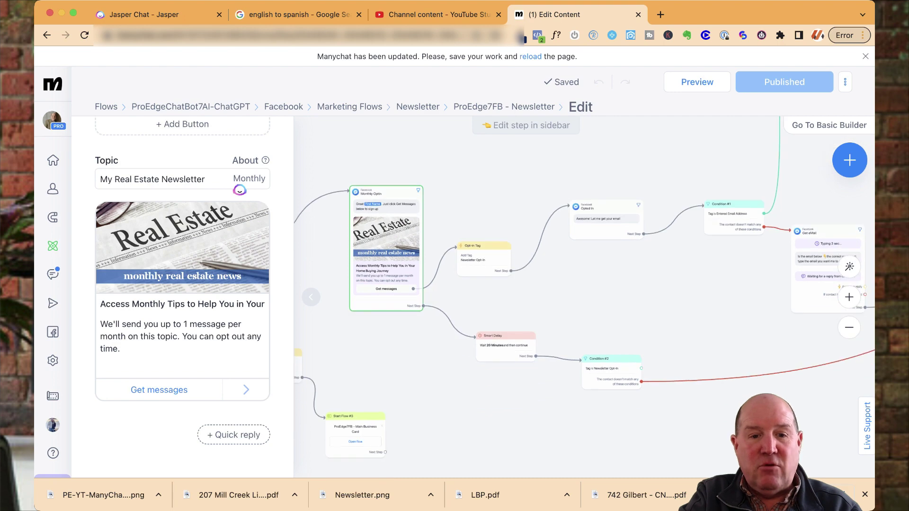
- Close the Monthly Optin settings, view the Smart Delay step and review the step types that can be added to the flow
click(428, 325)
scroll(428, 326, up, 5)
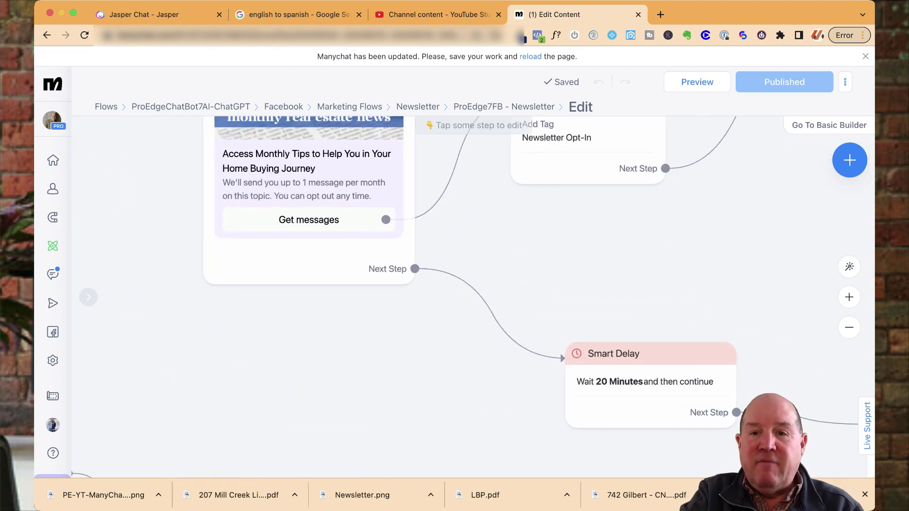
click(850, 160)
scroll(700, 303, down, 4)
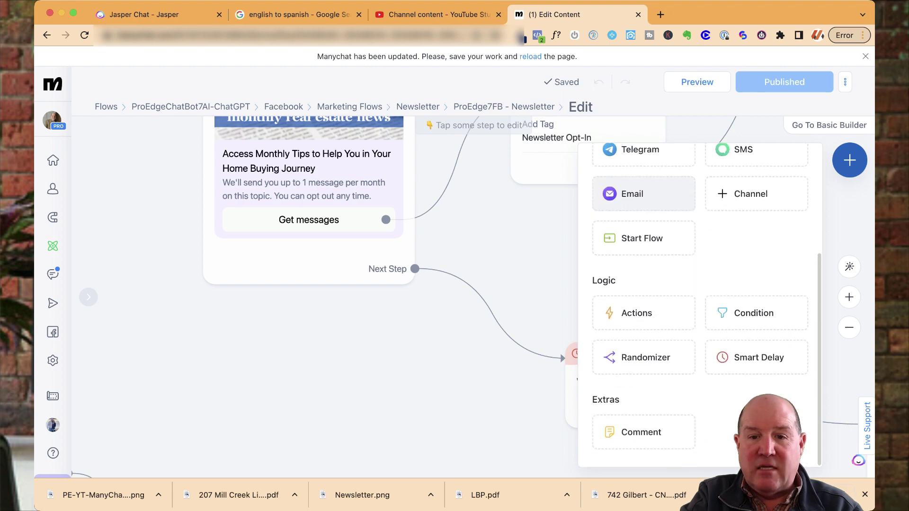
click(492, 378)
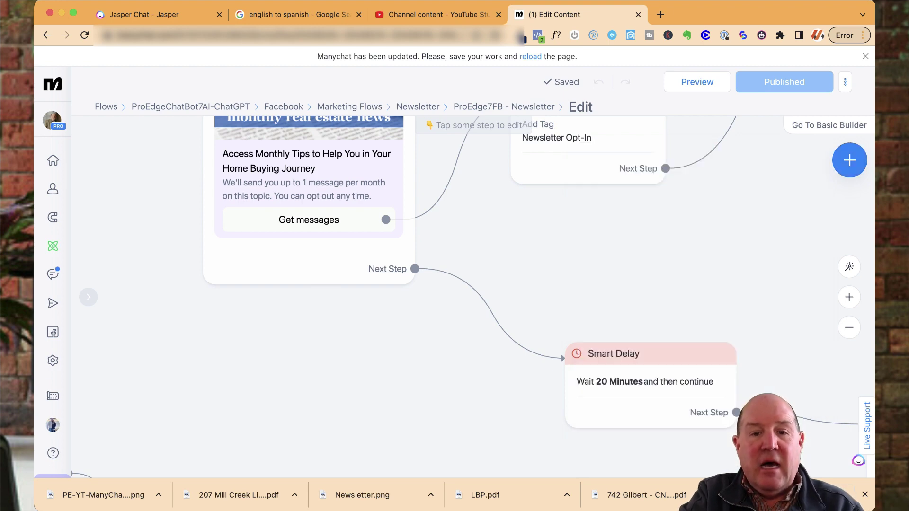
- Follow the Next Step path from Monthly Optin through the Smart Delay to Condition #2
scroll(430, 328, down, 4)
scroll(430, 328, up, 1)
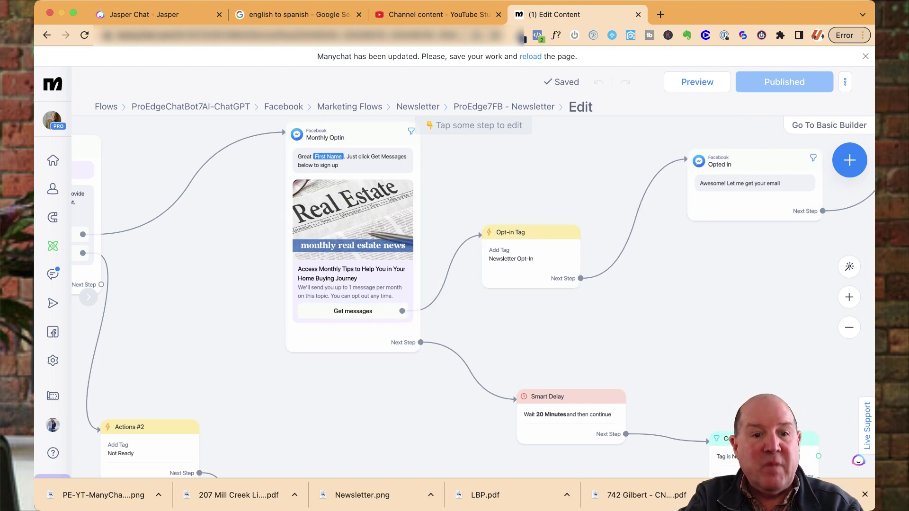
drag(464, 336, 389, 286)
scroll(473, 297, right, 5)
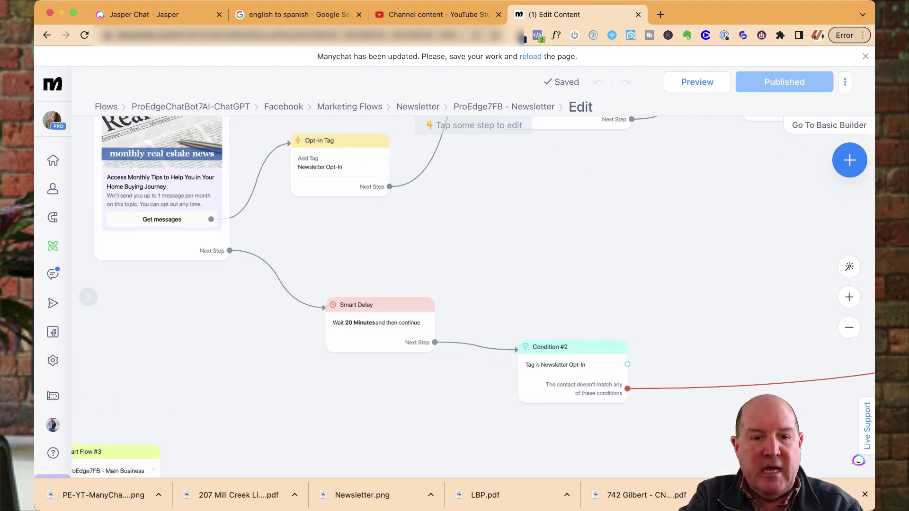
scroll(374, 369, down, 2)
scroll(374, 370, up, 4)
drag(374, 369, 315, 354)
scroll(454, 332, right, 4)
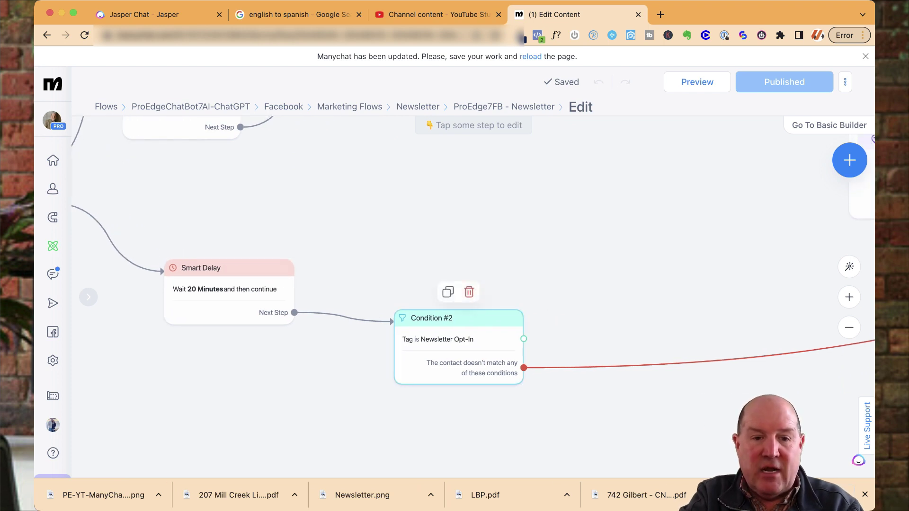
- Open Condition #2 and review its Newsletter Opt-In tag rule and the filters available for another condition
click(459, 345)
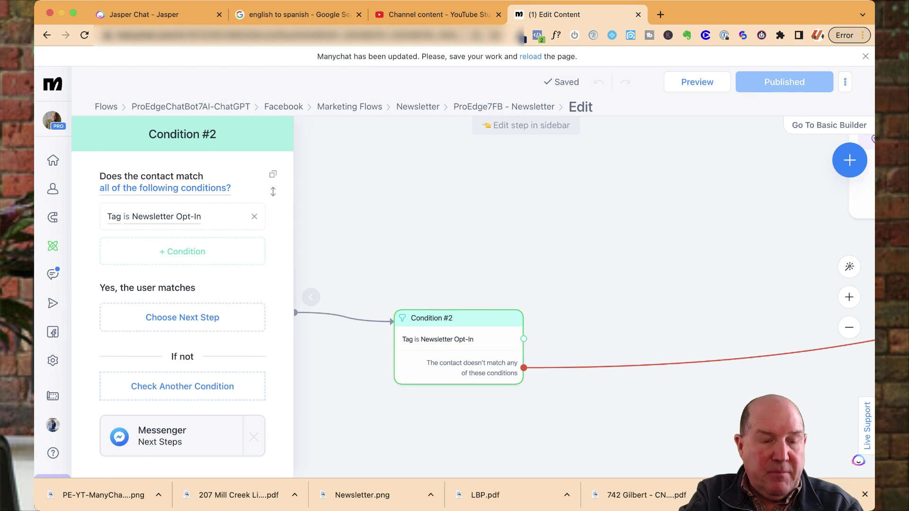
click(182, 252)
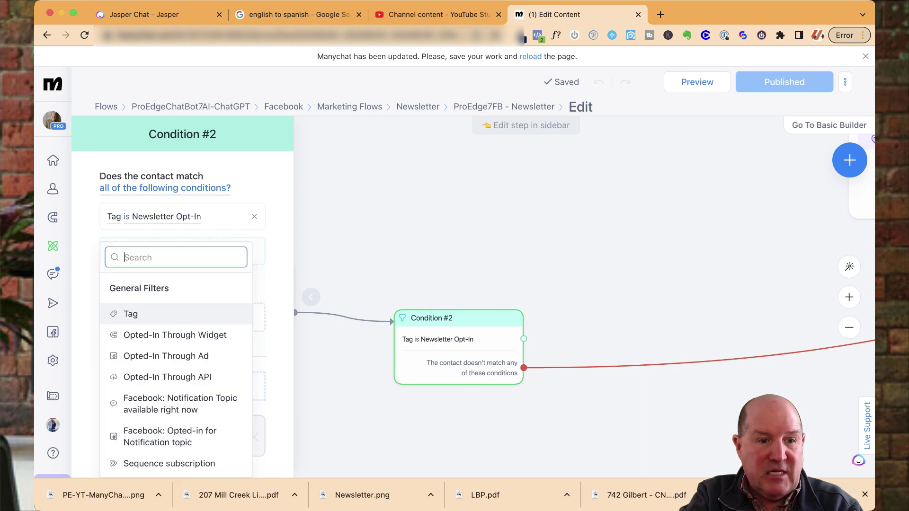
scroll(166, 374, down, 2)
scroll(176, 379, down, 10)
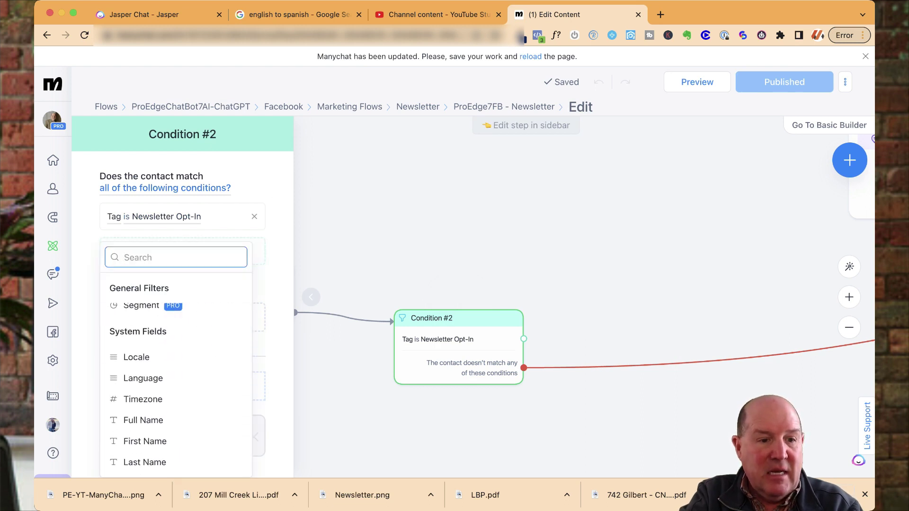
scroll(176, 379, down, 3)
scroll(177, 355, up, 12)
click(277, 284)
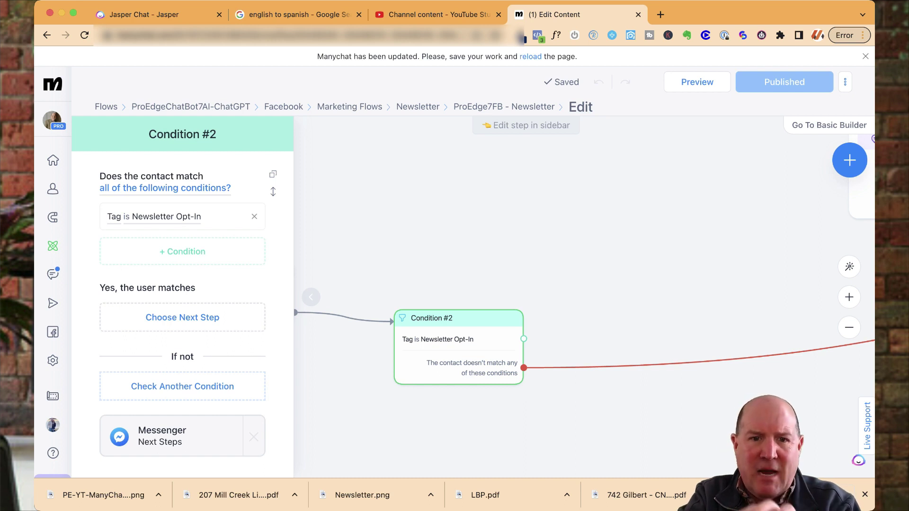
- Close the Condition #2 settings and compare the Get messages path to Opt-in Tag with the Smart Delay path
click(363, 347)
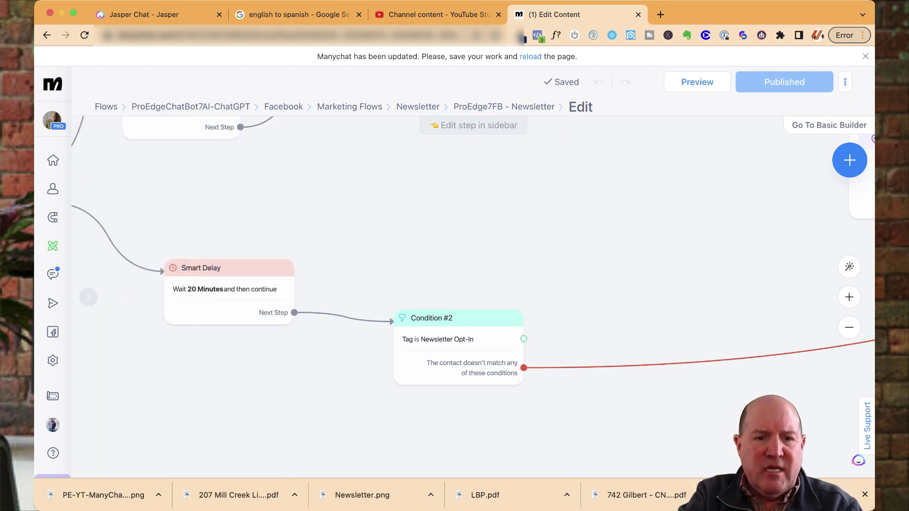
scroll(363, 347, up, 1)
scroll(363, 347, up, 2)
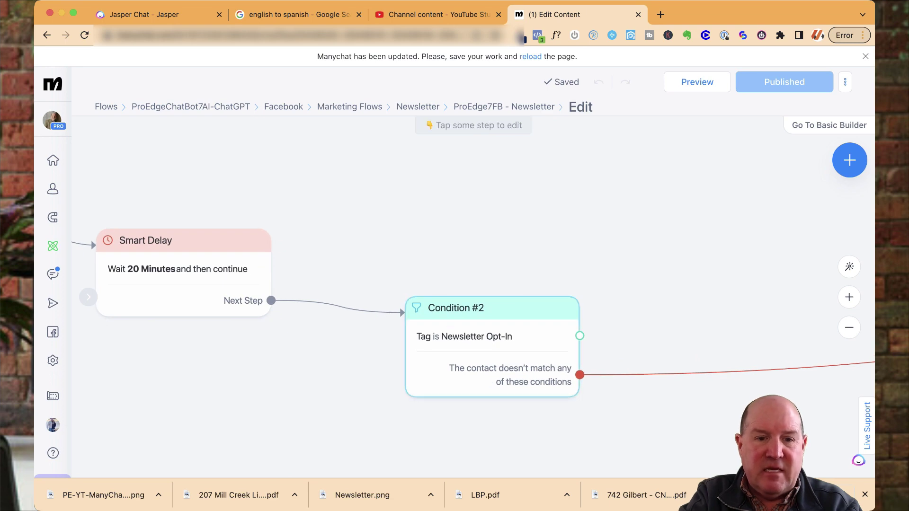
scroll(344, 362, down, 4)
drag(343, 362, 509, 444)
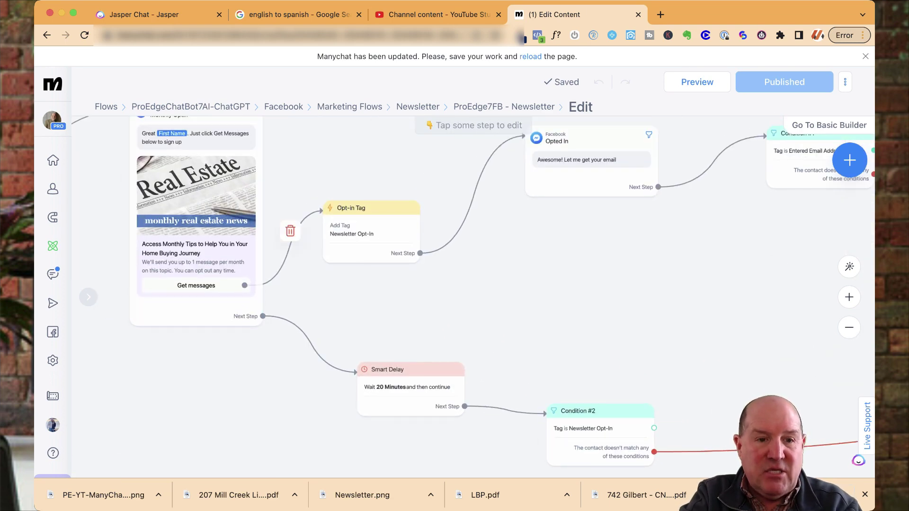
- Examine Condition #2 and follow its branch for contacts who do not match the Newsletter Opt-In tag
drag(648, 345, 502, 283)
scroll(501, 284, up, 4)
scroll(473, 284, down, 5)
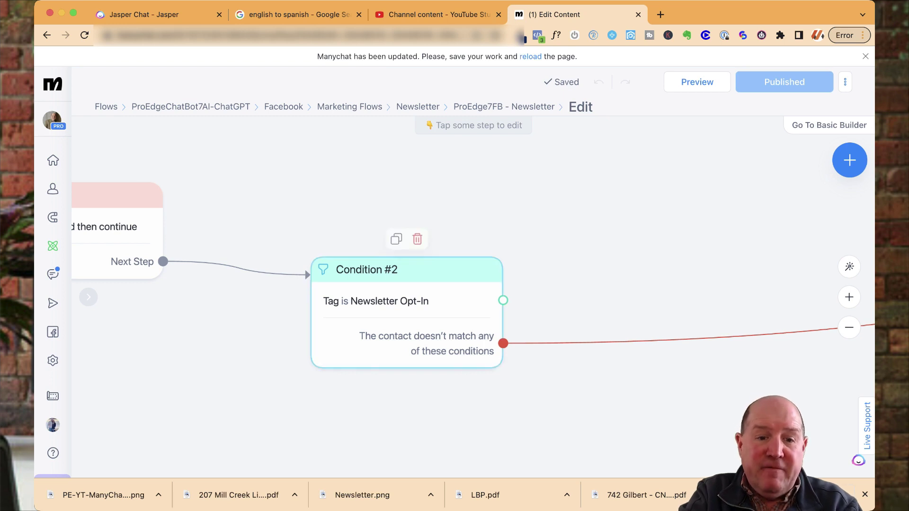
scroll(468, 394, down, 1)
scroll(468, 393, down, 5)
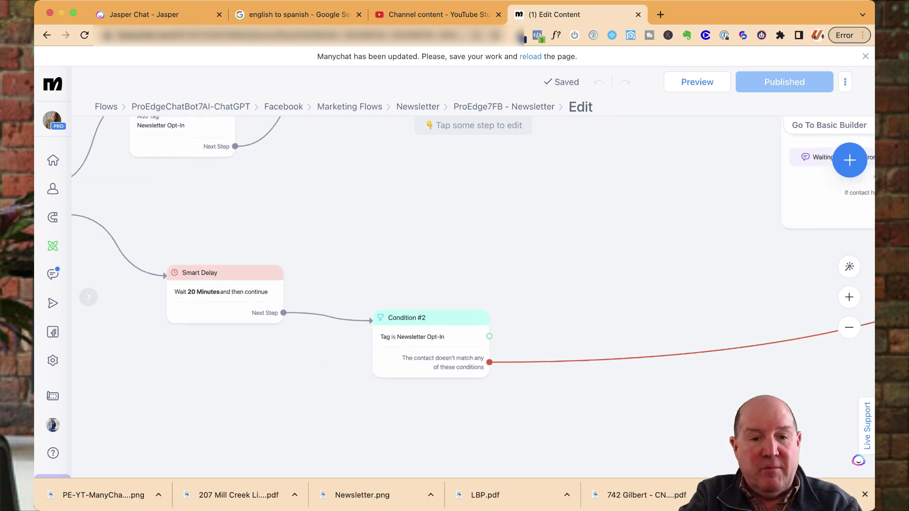
scroll(473, 248, right, 4)
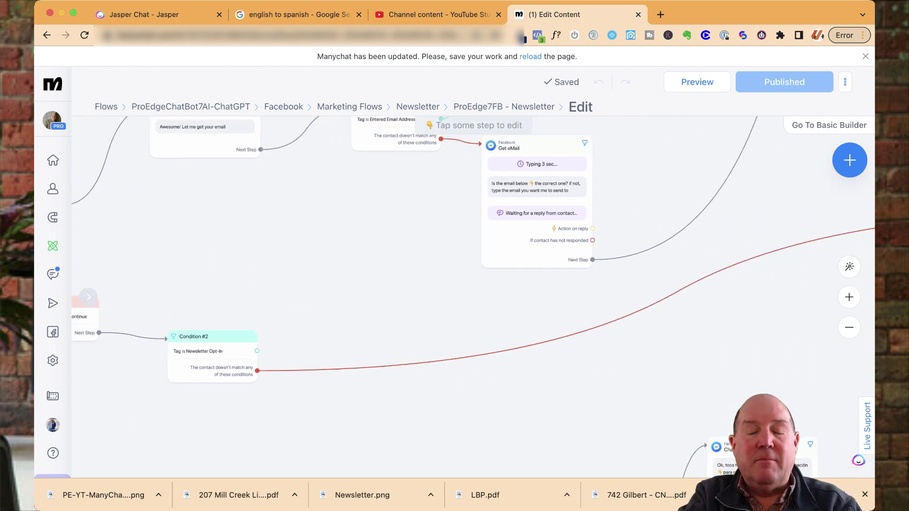
- Trace the path from Opted In through Condition #1 and its two branches to the Confirm eMail and Get eMail steps
scroll(473, 248, up, 3)
scroll(473, 249, left, 2)
scroll(473, 249, up, 1)
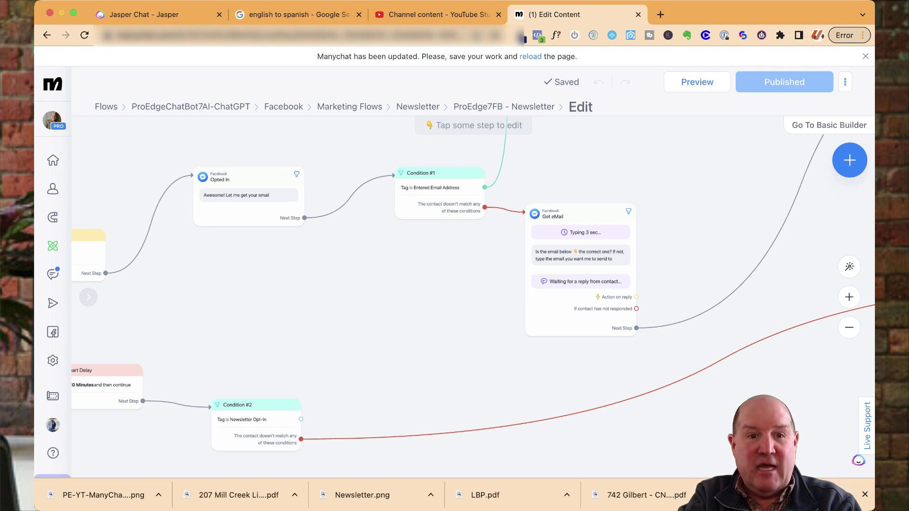
scroll(473, 297, up, 2)
scroll(474, 297, right, 1)
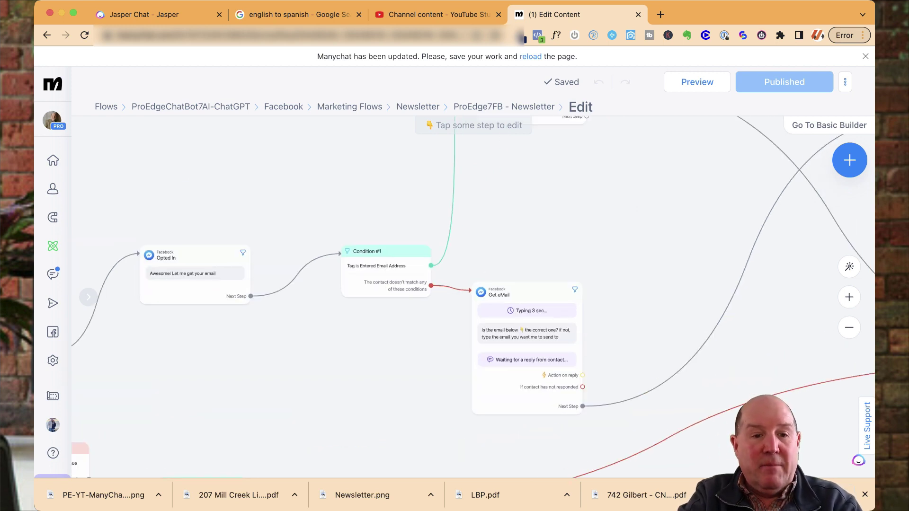
scroll(491, 284, up, 2)
scroll(491, 284, right, 1)
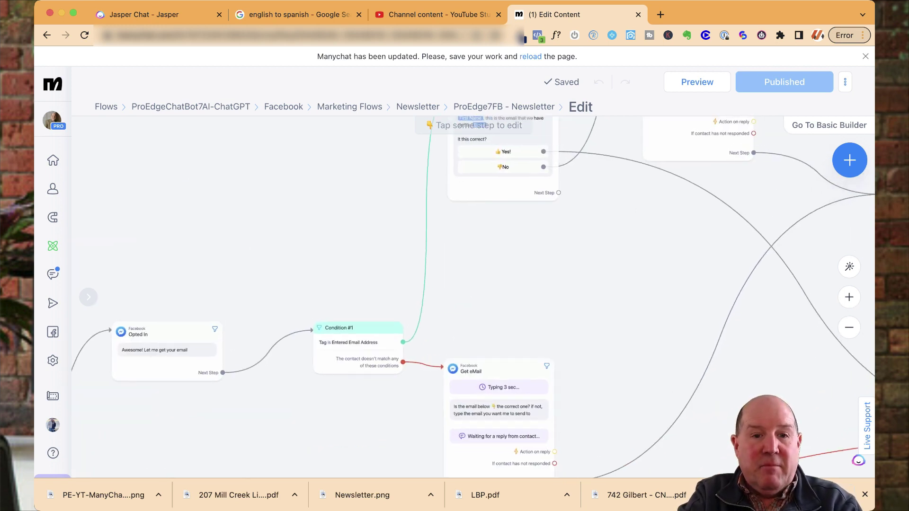
scroll(491, 284, down, 3)
scroll(474, 296, right, 1)
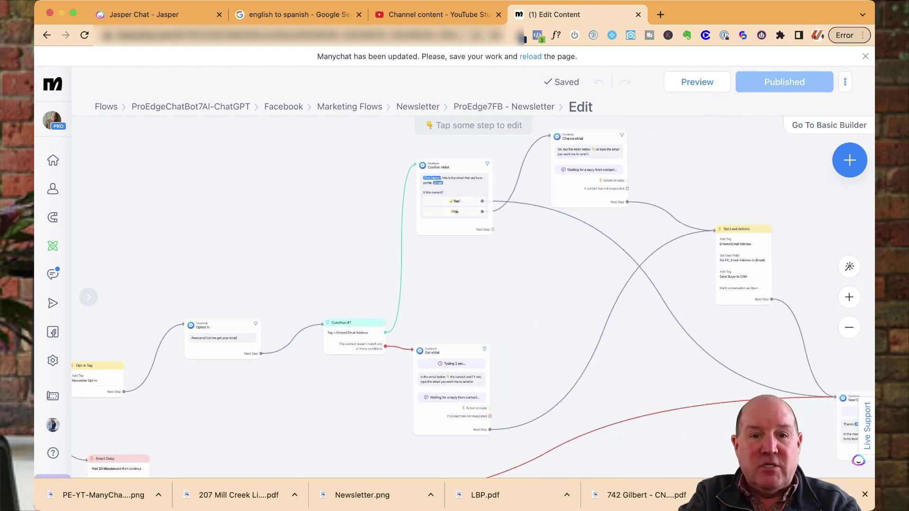
scroll(489, 270, down, 2)
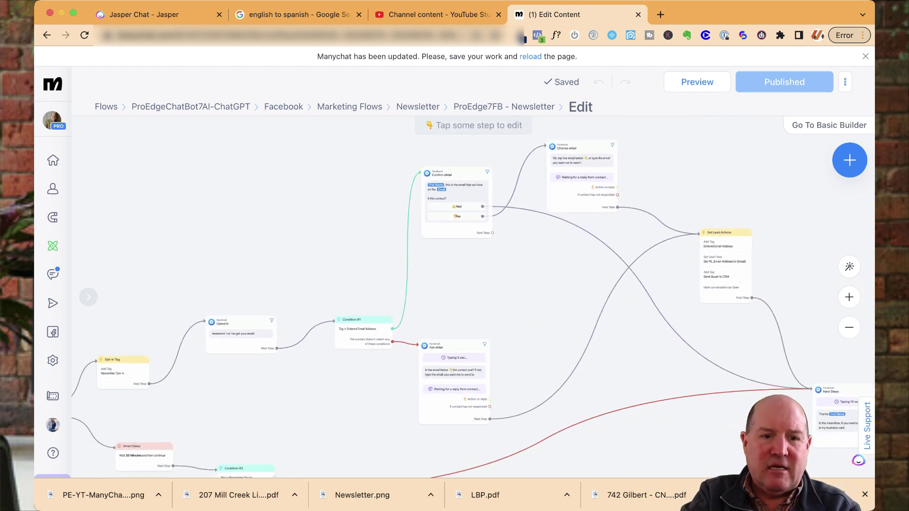
scroll(315, 358, up, 5)
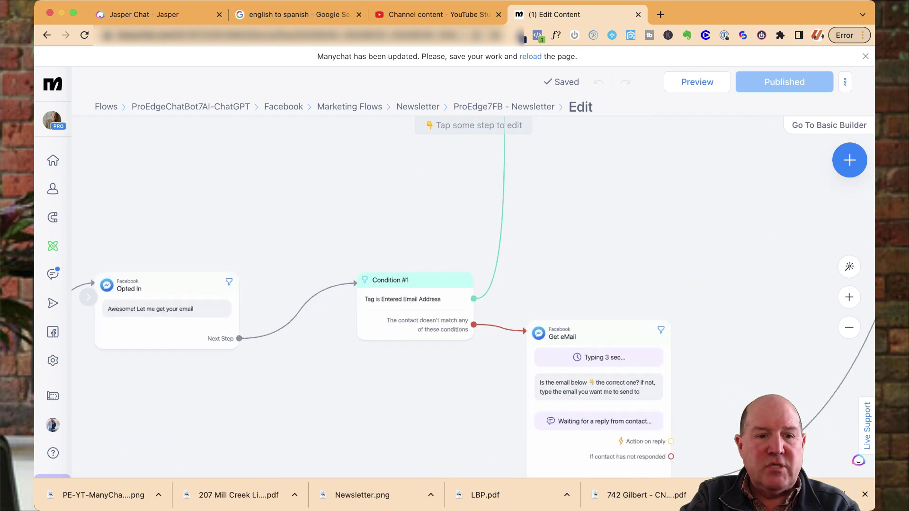
- Examine Condition #1's Entered Email Address tag rule and its branch to Get eMail for contacts who do not match
scroll(315, 358, down, 5)
scroll(309, 365, up, 3)
scroll(316, 355, down, 1)
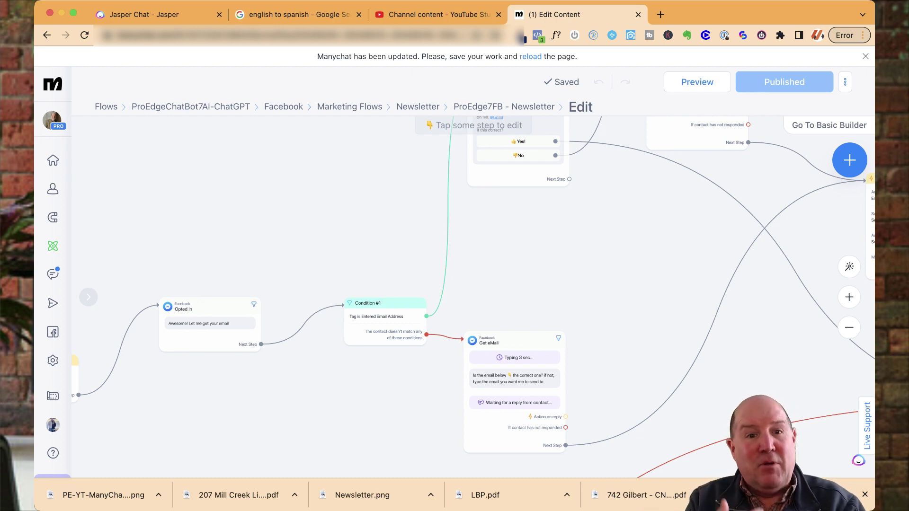
scroll(368, 342, up, 5)
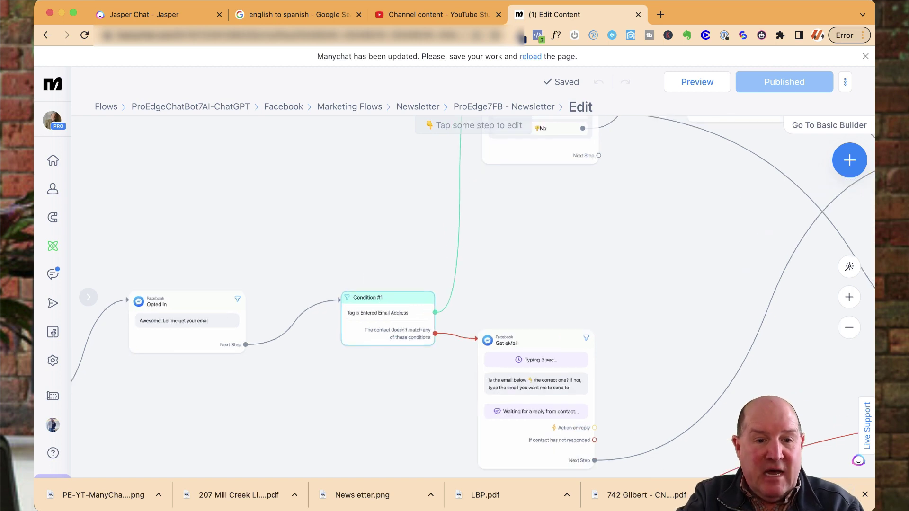
scroll(367, 342, down, 1)
scroll(367, 344, down, 2)
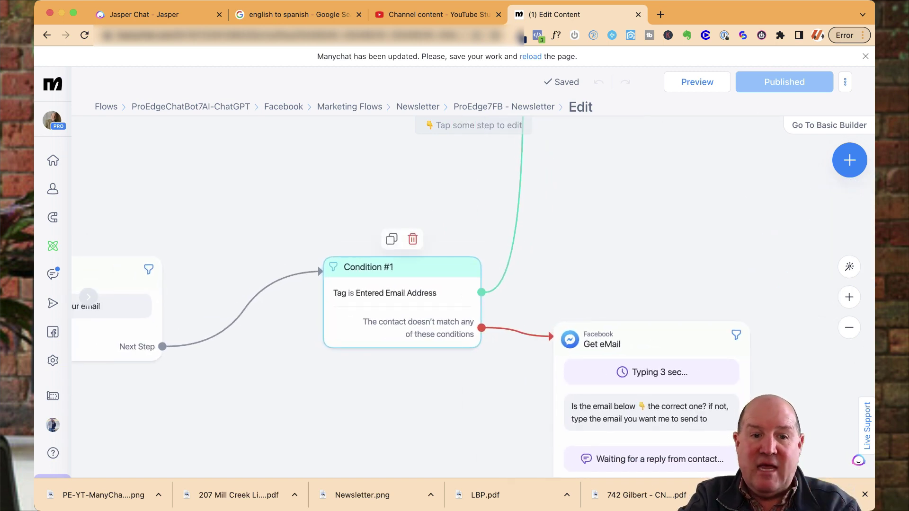
scroll(366, 346, down, 5)
scroll(366, 346, up, 4)
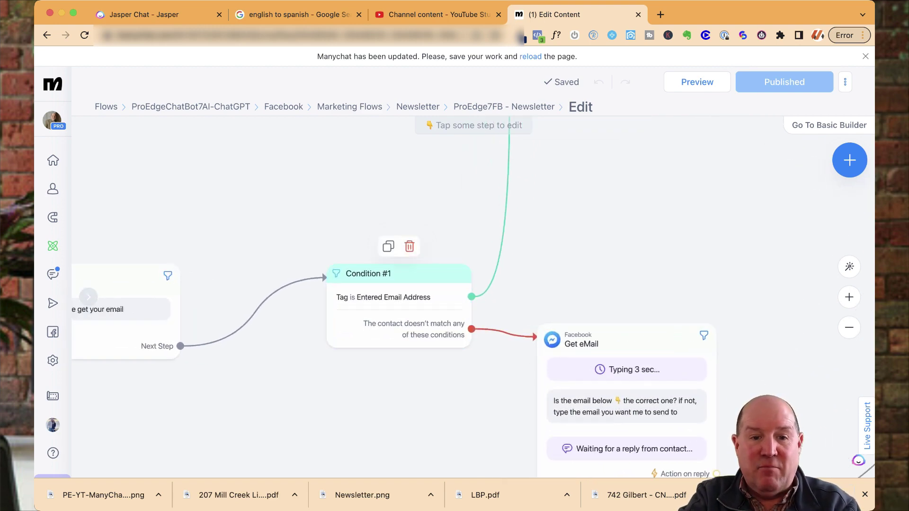
- Open the Get eMail user input, review its reply type, email saving, opt-in and no-response settings, and close it
drag(426, 393, 296, 295)
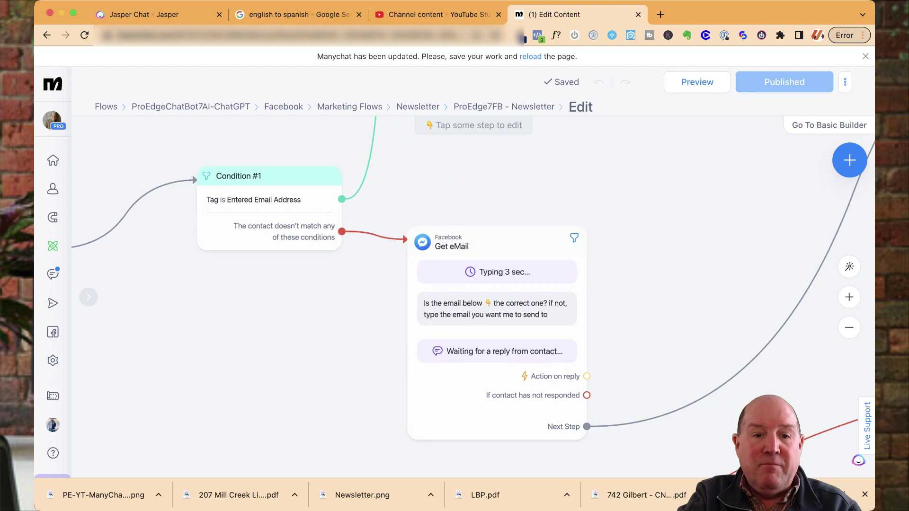
click(497, 310)
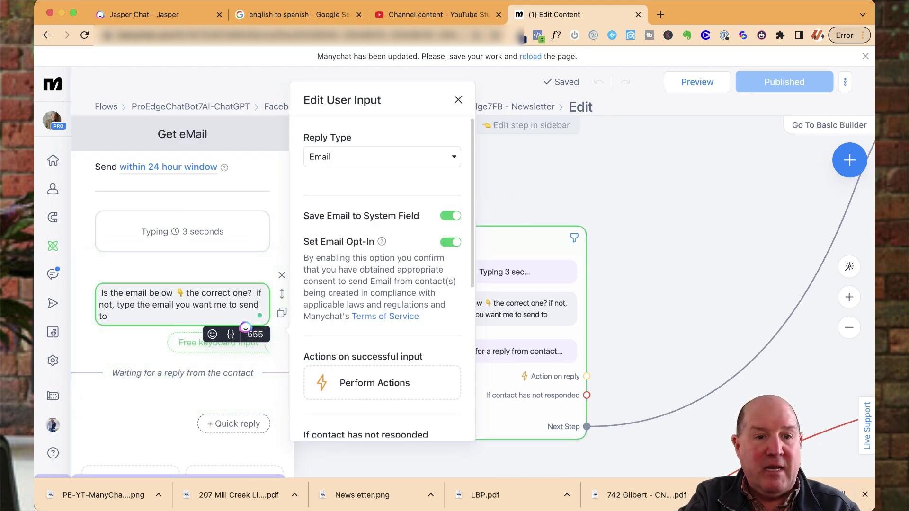
scroll(183, 284, down, 6)
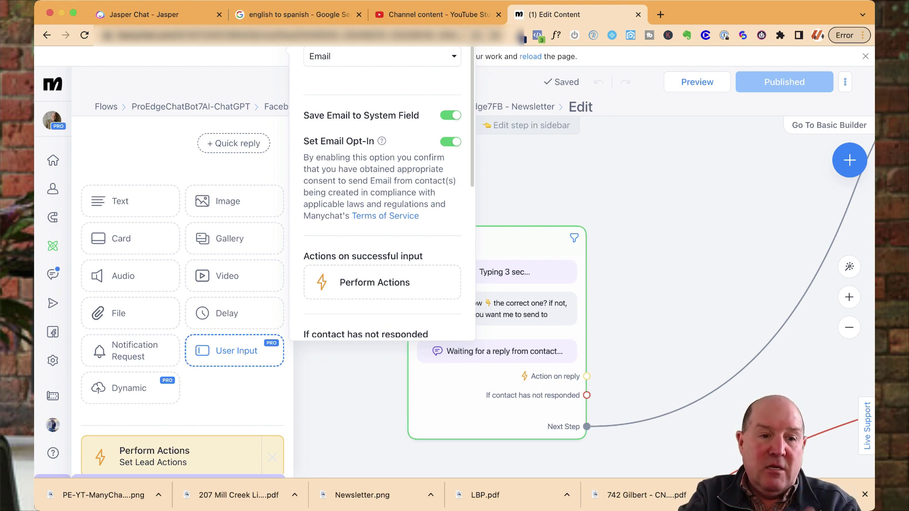
scroll(218, 313, up, 5)
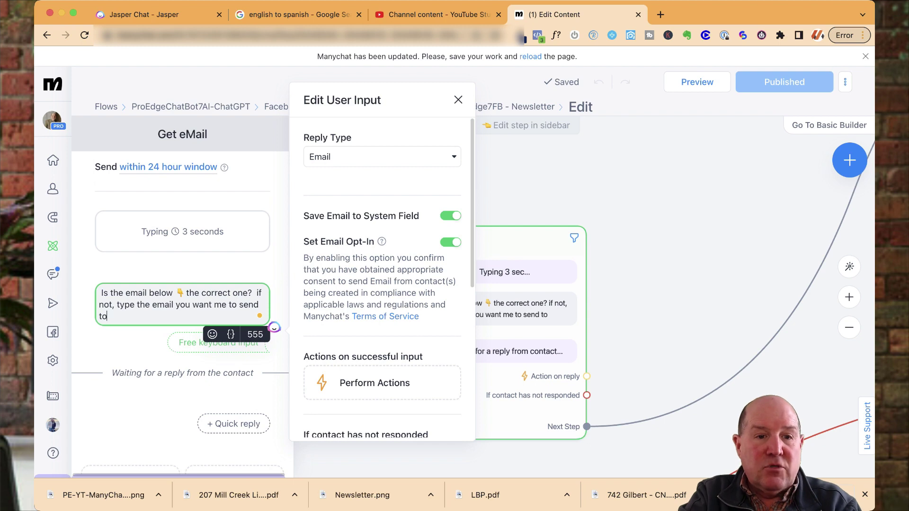
click(382, 156)
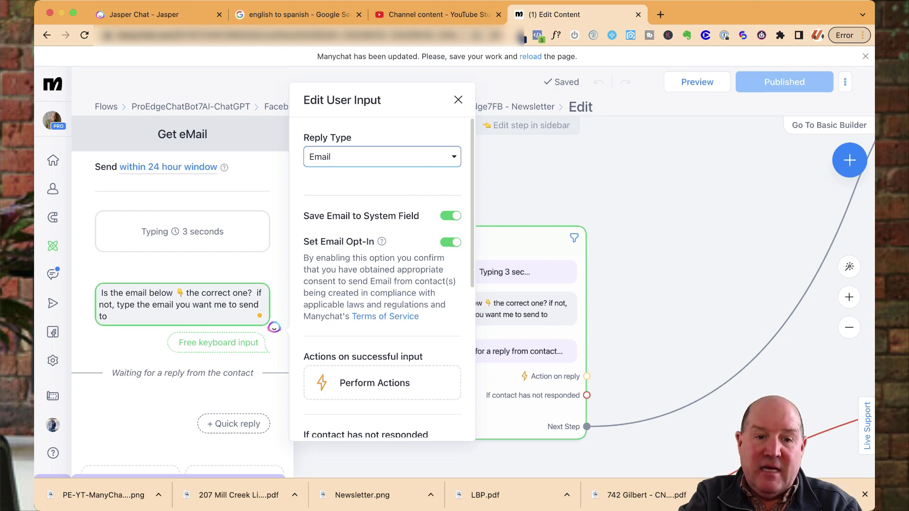
scroll(382, 279, down, 3)
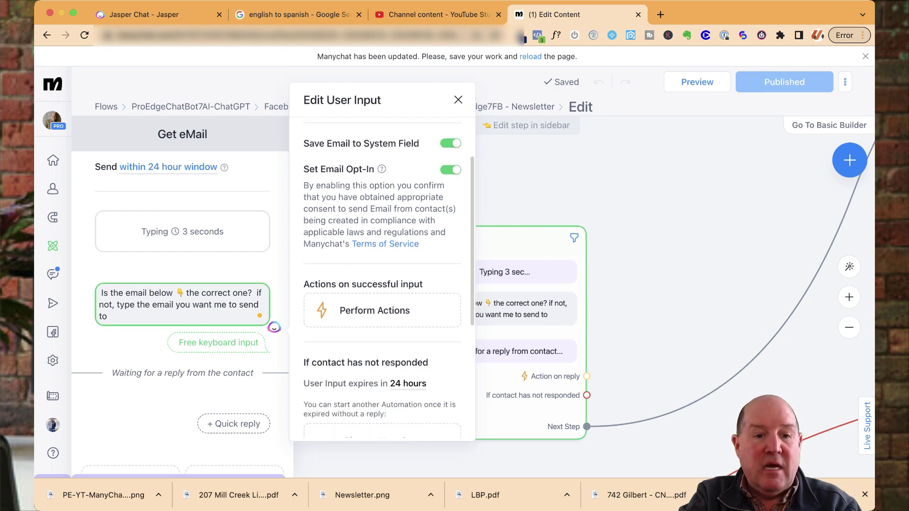
click(498, 209)
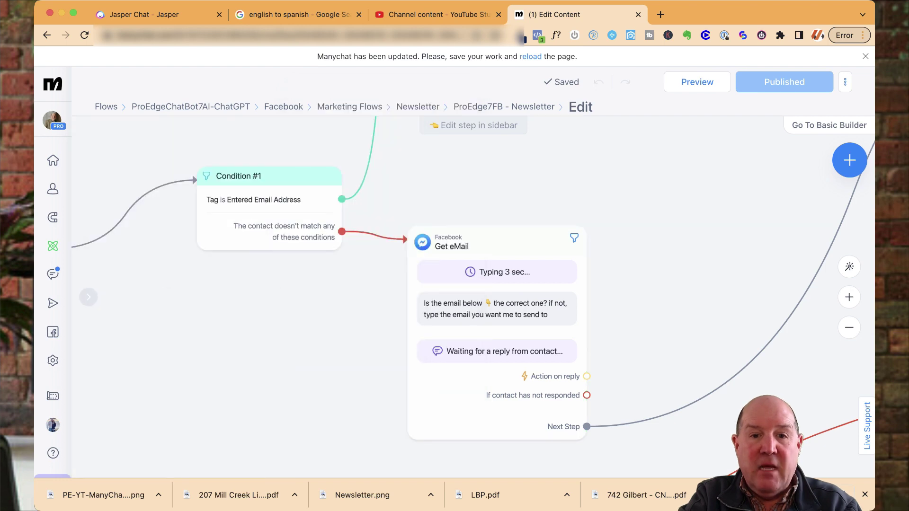
- Follow Condition #1's matching branch to the Confirm eMail step and examine its message with the Yes and No replies
drag(498, 208, 441, 300)
scroll(474, 298, up, 5)
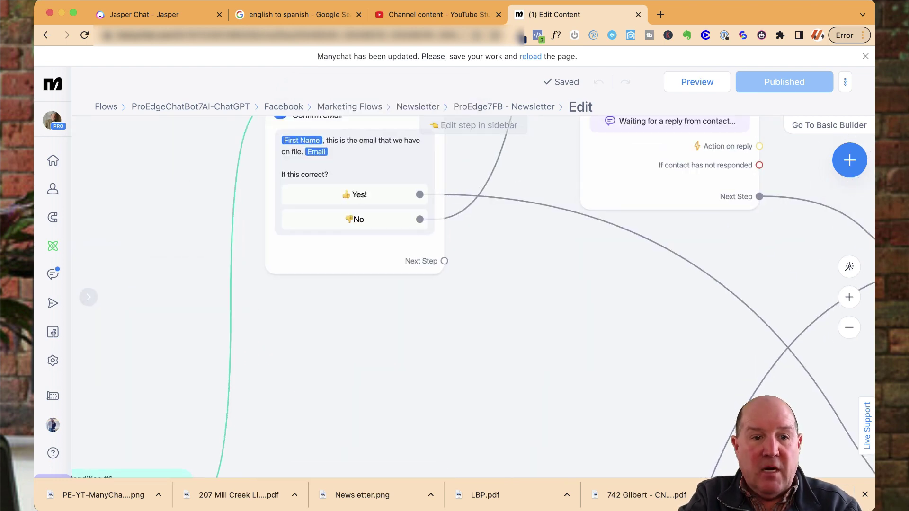
scroll(473, 297, up, 3)
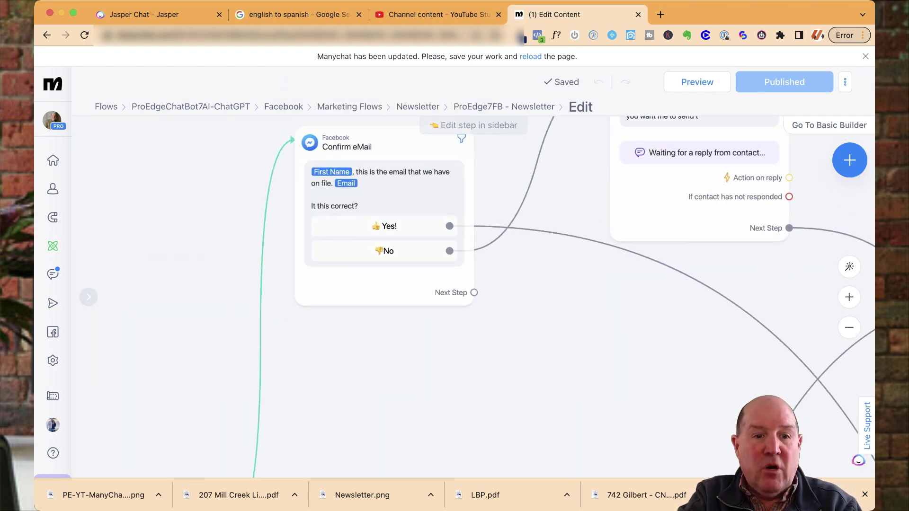
scroll(473, 297, left, 3)
scroll(473, 297, up, 2)
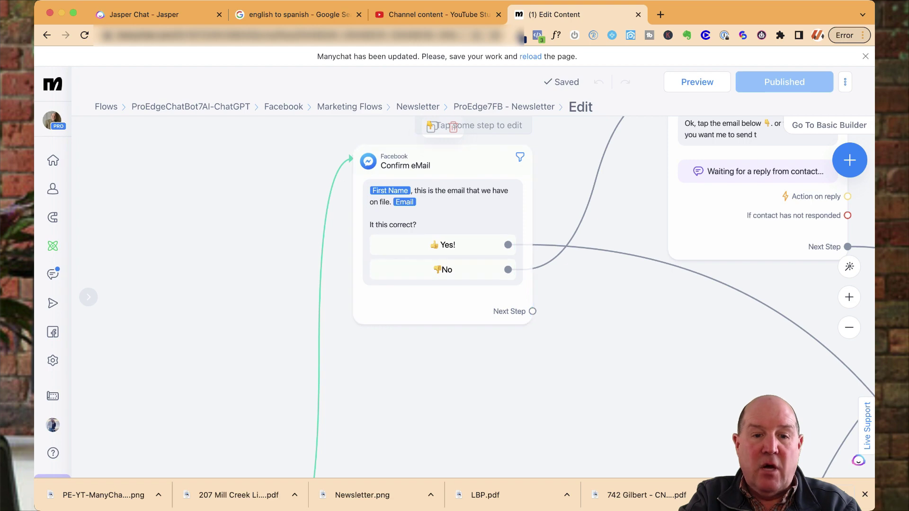
- Follow the No reply from Confirm eMail to the Chance eMail step and read its request for another address
scroll(507, 408, down, 5)
drag(506, 407, 377, 440)
scroll(653, 267, up, 1)
scroll(641, 272, up, 5)
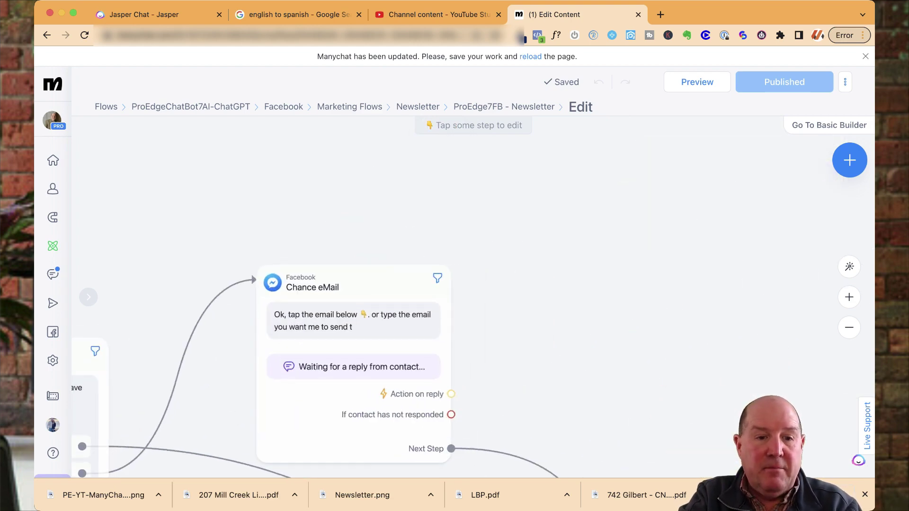
- Trace the email steps to Set Lead Actions and open it to review its tags, user field and conversation action
scroll(640, 274, down, 5)
drag(640, 274, 572, 131)
scroll(474, 298, right, 5)
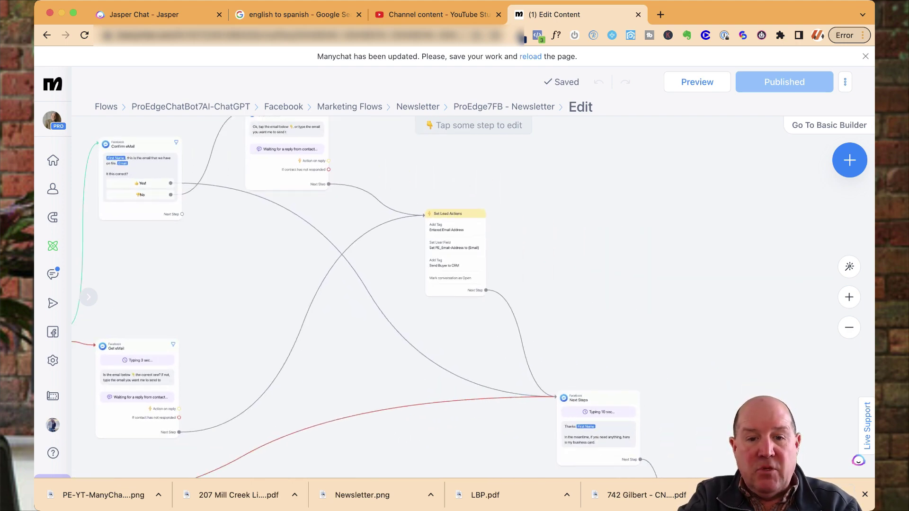
scroll(419, 233, up, 5)
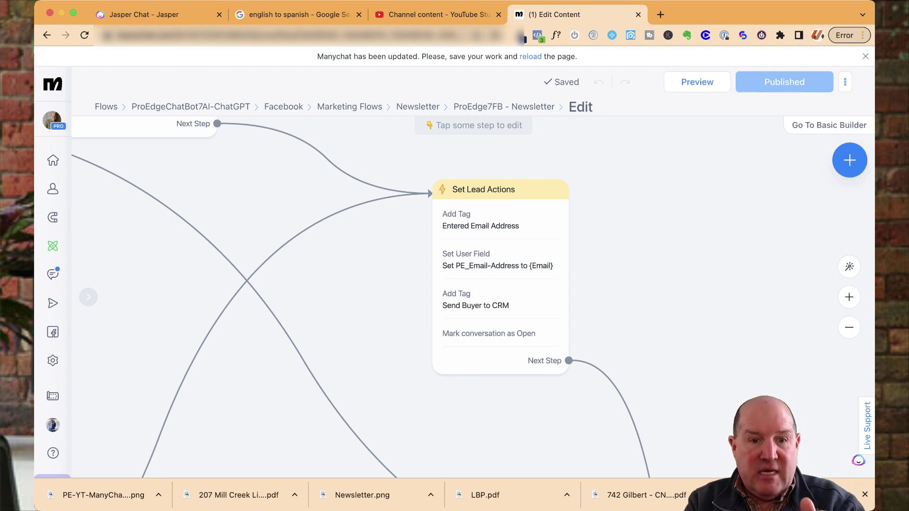
mouse_move(500, 277)
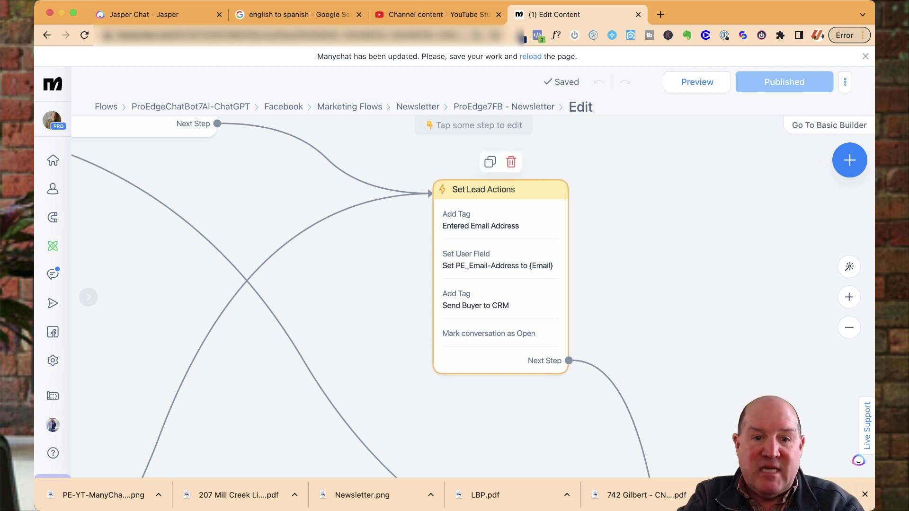
scroll(491, 273, up, 3)
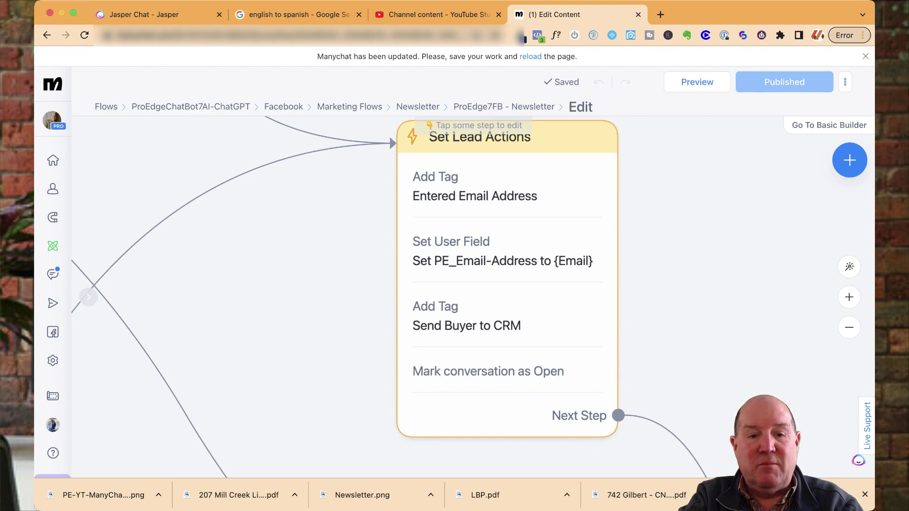
click(507, 279)
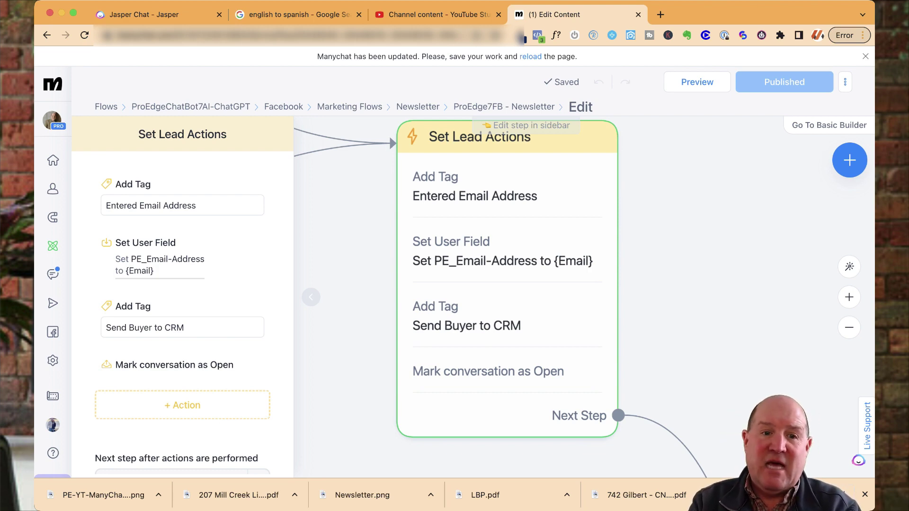
- Follow the path from Set Lead Actions to the Next Steps message and close the Set Lead Actions settings
scroll(674, 292, down, 8)
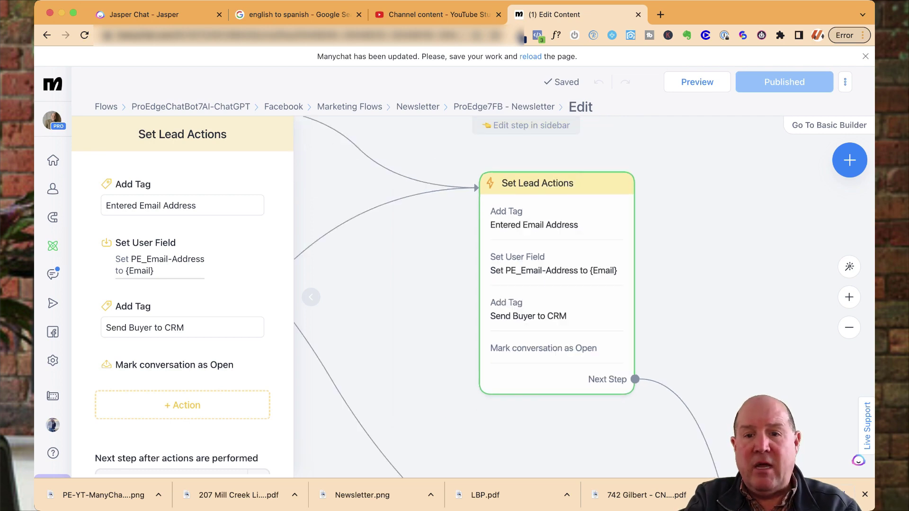
drag(673, 292, 595, 205)
drag(638, 404, 476, 317)
scroll(476, 317, up, 6)
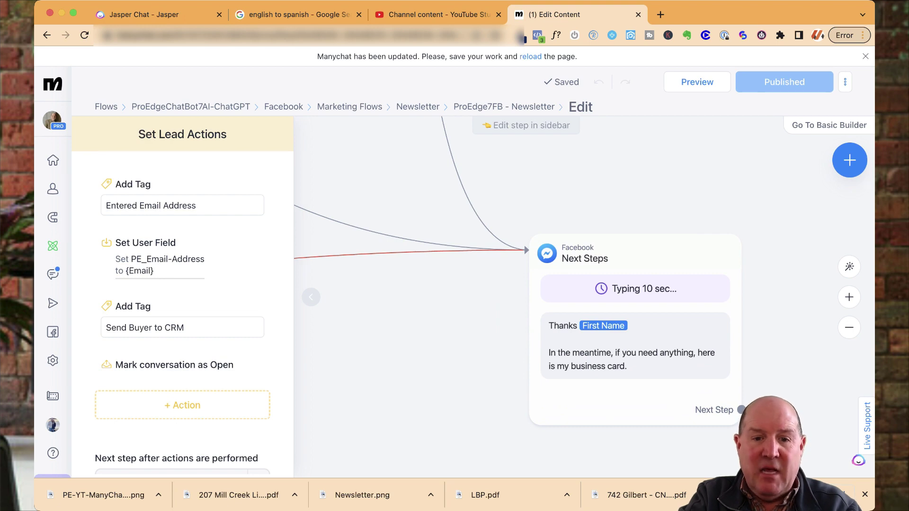
click(479, 373)
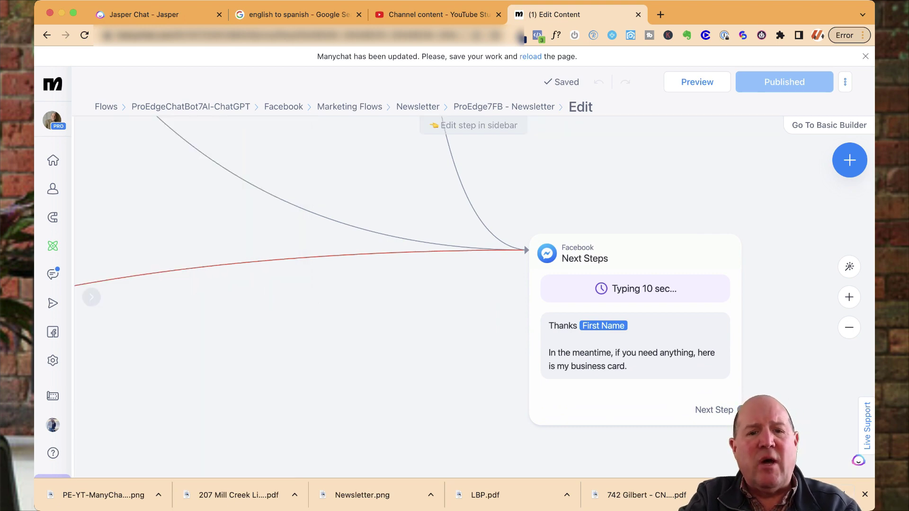
- Follow the Next Steps path to the ProEdge7FB - Main Business Card flow and on to the ProEdge7 - Notifications flow
scroll(480, 373, down, 7)
drag(480, 374, 388, 218)
scroll(474, 294, down, 3)
scroll(568, 360, up, 3)
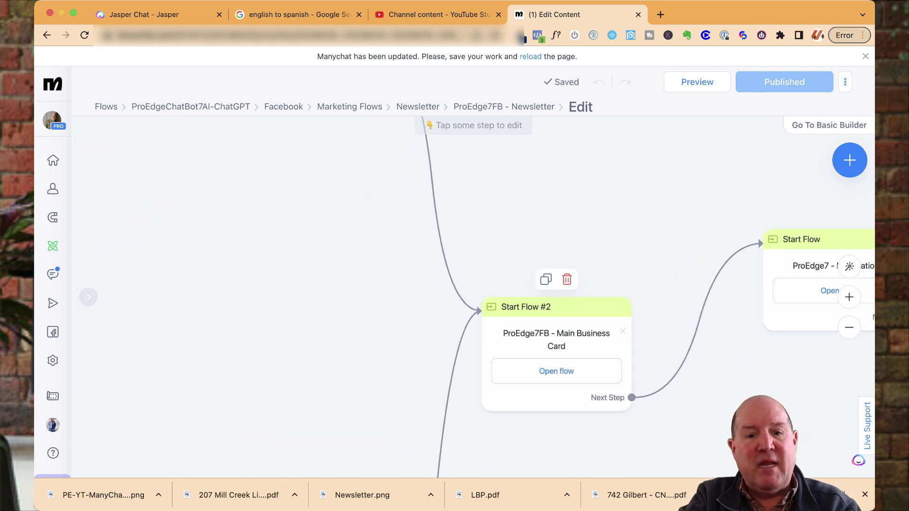
drag(682, 379, 617, 327)
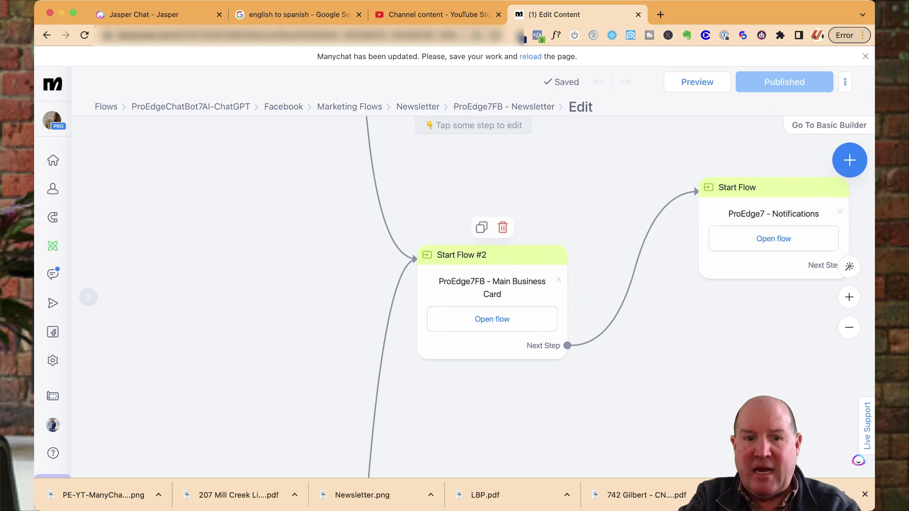
scroll(474, 294, right, 2)
scroll(474, 293, up, 1)
scroll(474, 293, right, 2)
scroll(474, 293, up, 1)
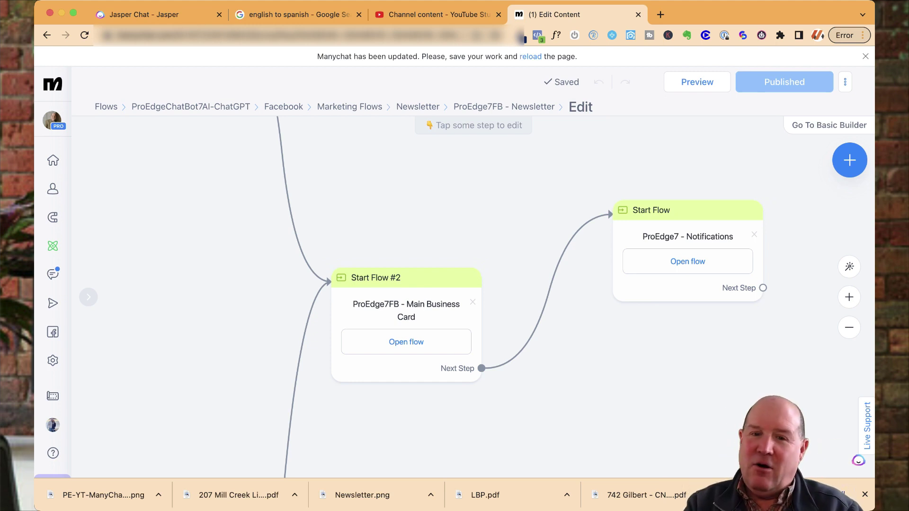
- Return to the Newsletter folder and open the ProEdge7 - FB Ad Newsletter flow
scroll(665, 329, down, 5)
scroll(432, 306, down, 1)
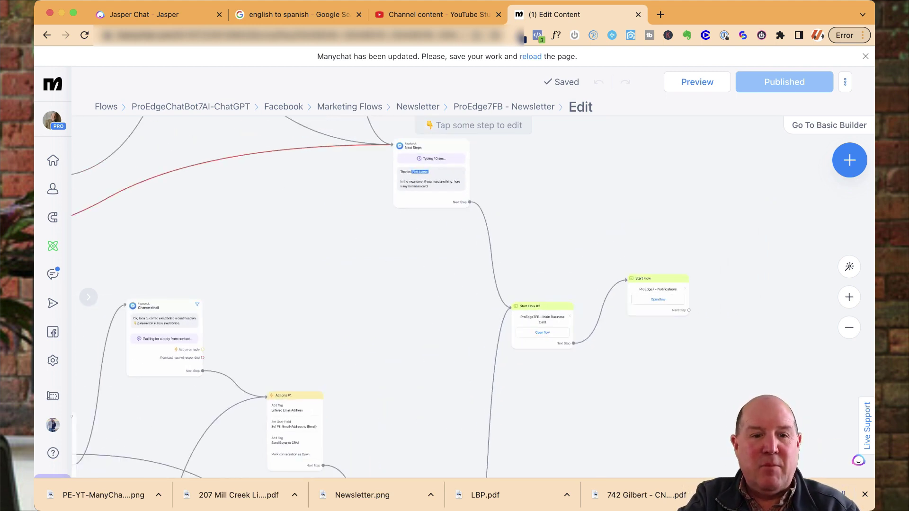
scroll(429, 308, down, 3)
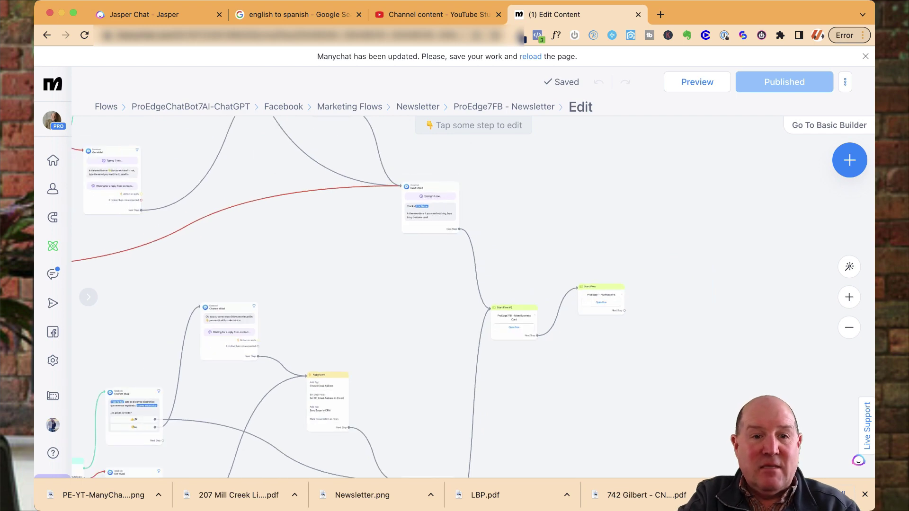
click(418, 107)
scroll(418, 362, down, 4)
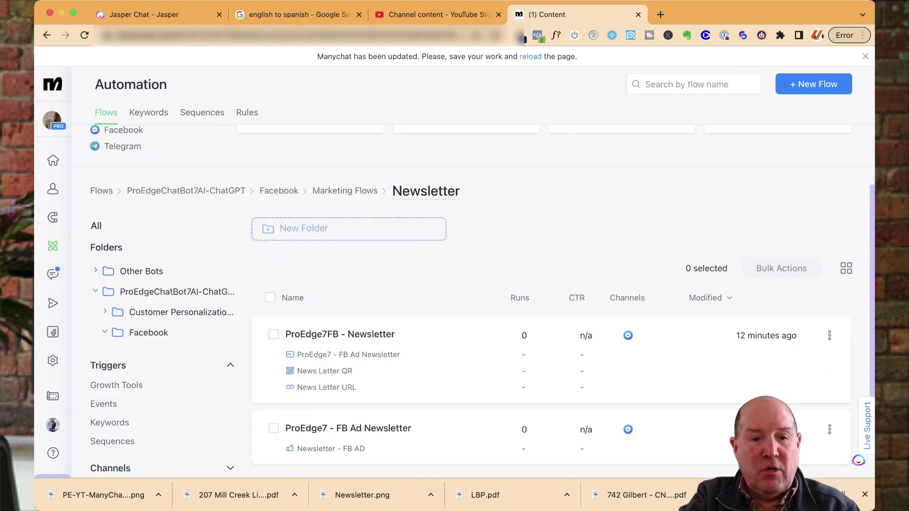
click(402, 360)
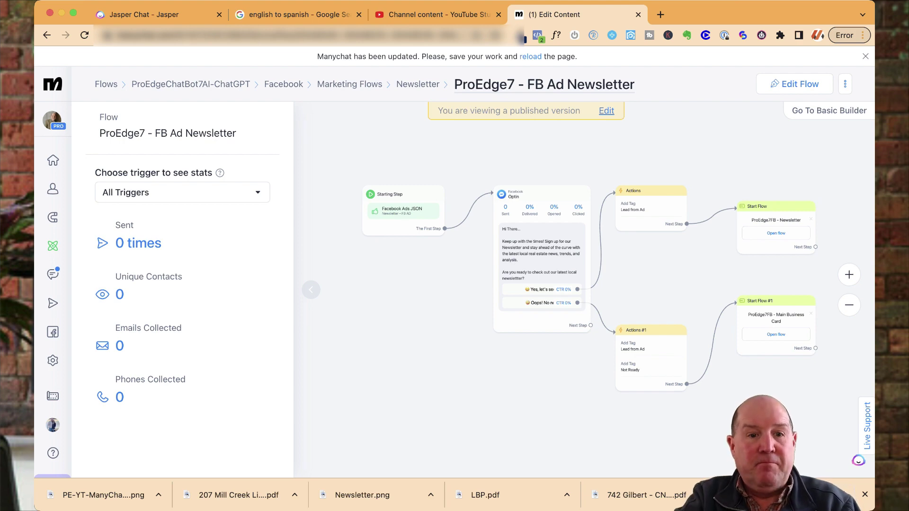
- Look over the FB Ad Newsletter flow with its statistics hidden and open the Optin step to review its message and replies
scroll(476, 252, up, 8)
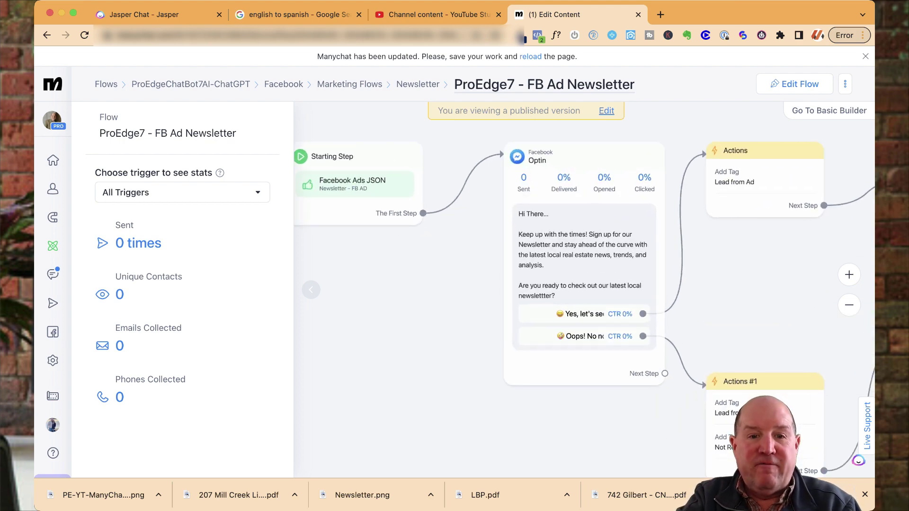
scroll(481, 253, down, 8)
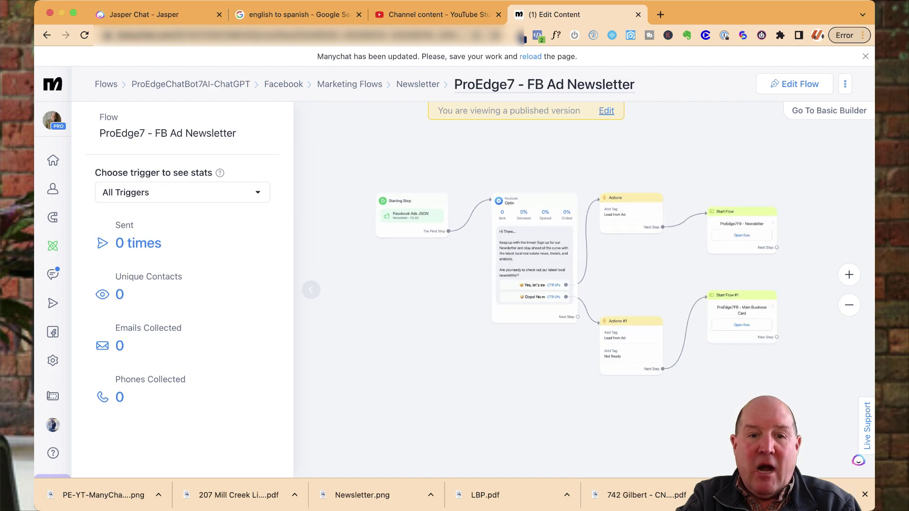
drag(480, 252, 410, 251)
click(311, 289)
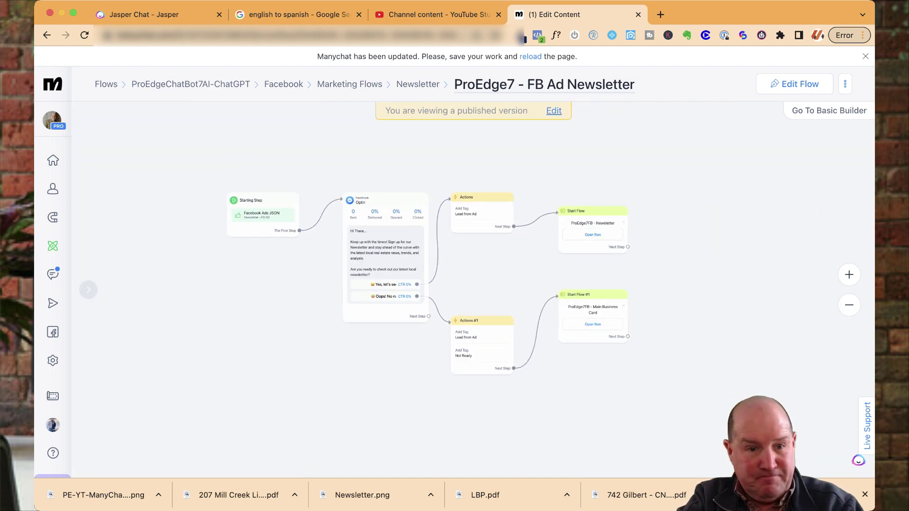
scroll(400, 171, up, 8)
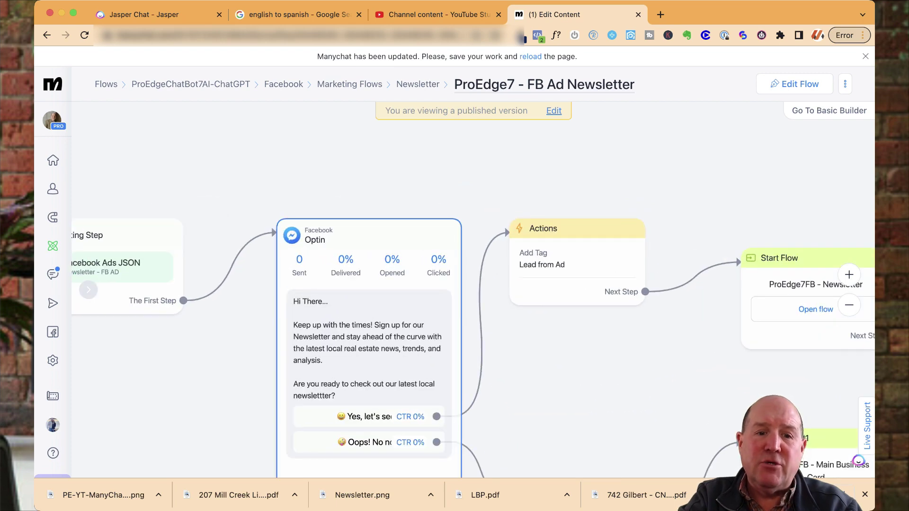
click(398, 293)
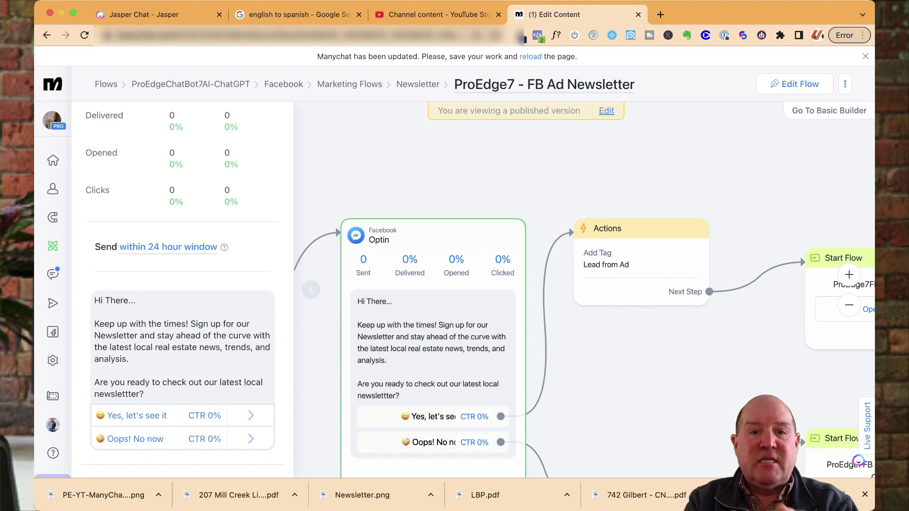
- Examine the Optin message's two replies and the tag actions and Start Flow steps that each reply leads to
scroll(386, 232, up, 3)
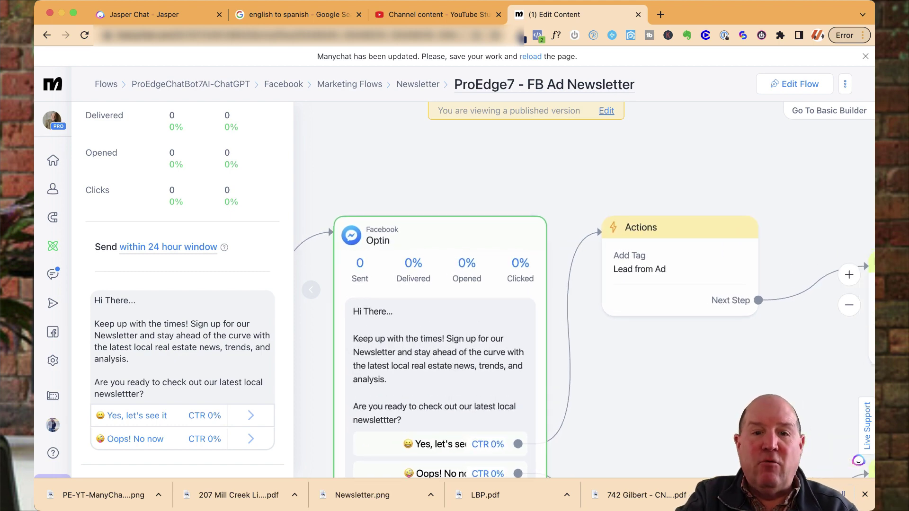
scroll(387, 232, down, 2)
scroll(386, 232, down, 1)
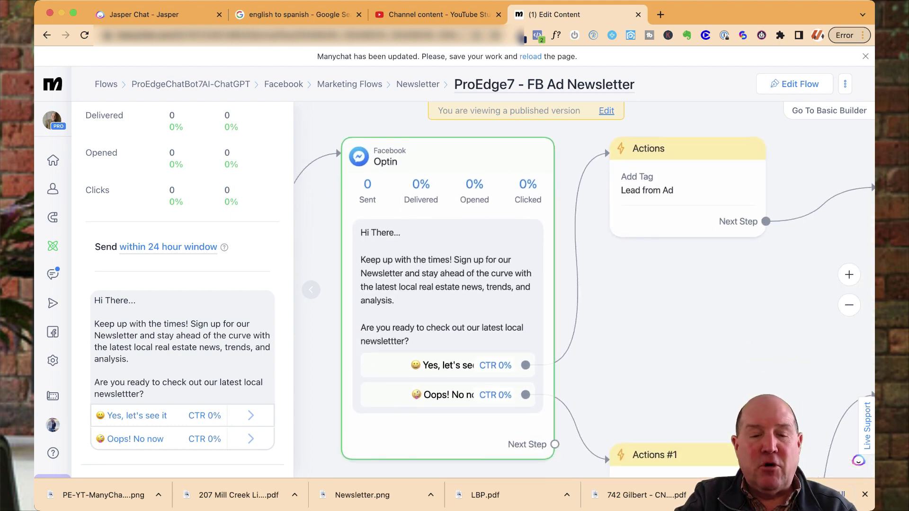
scroll(623, 278, up, 2)
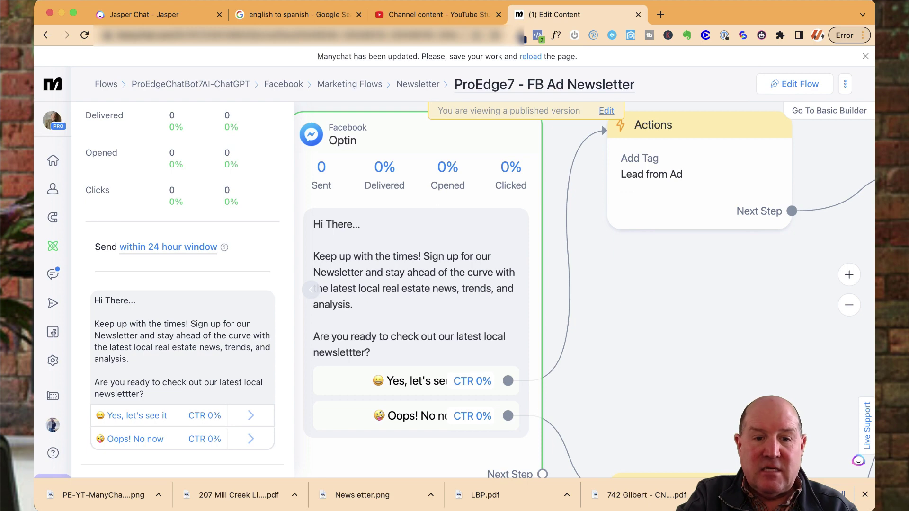
scroll(648, 332, down, 5)
drag(649, 332, 604, 273)
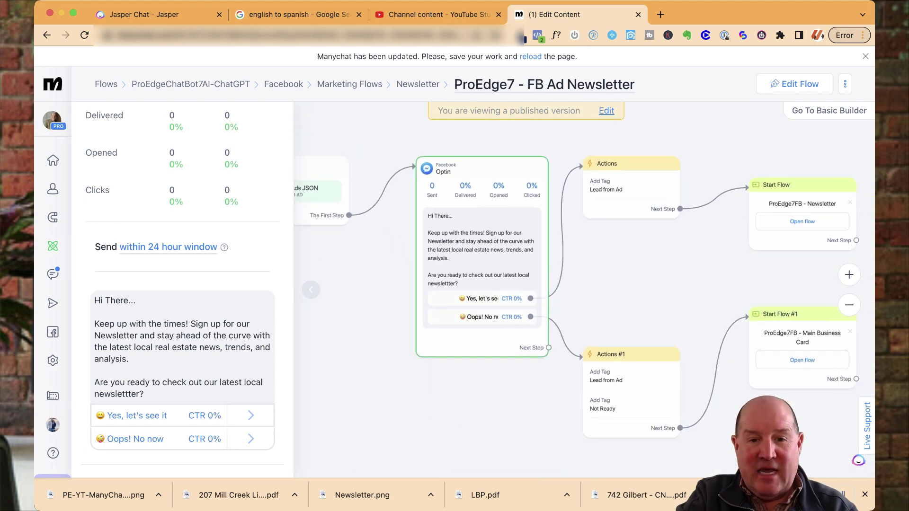
scroll(577, 296, right, 2)
scroll(499, 387, down, 1)
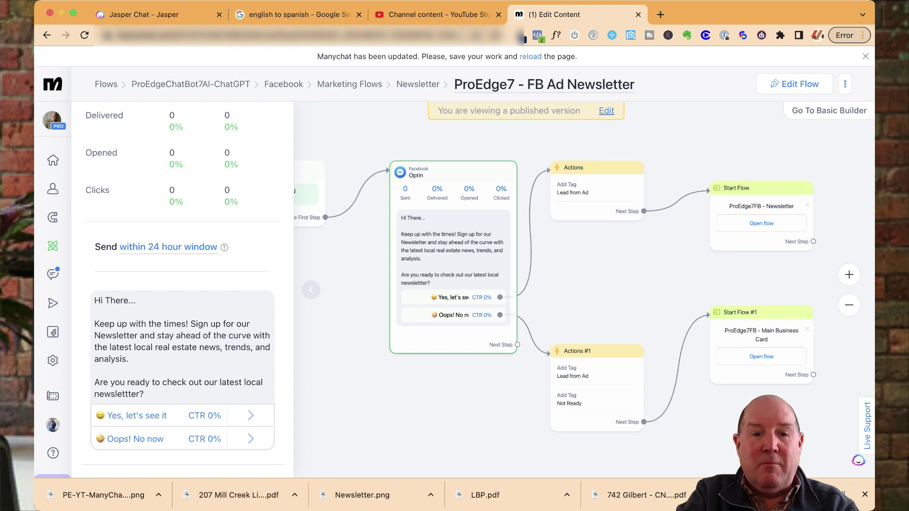
- Review the path from the Lead from Ad tag action to the ProEdge7FB - Newsletter flow, and return to the Newsletter folder
scroll(706, 148, up, 3)
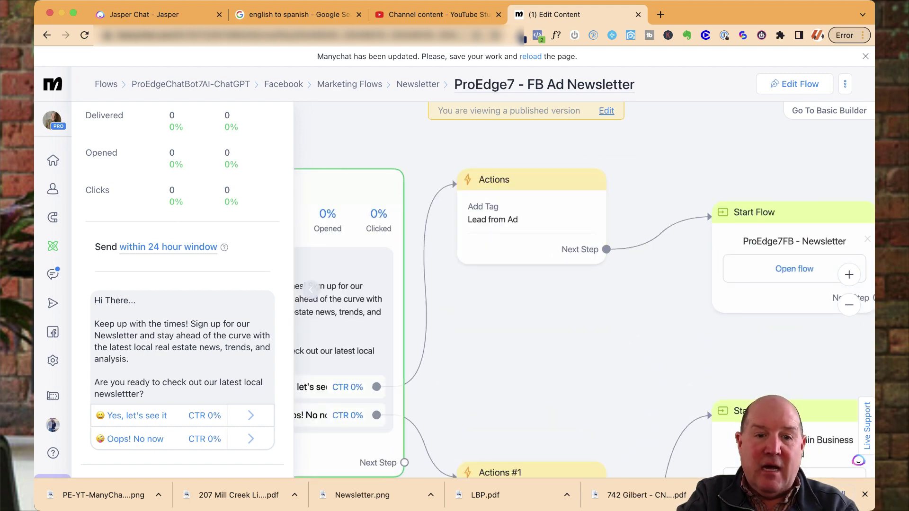
scroll(524, 338, down, 5)
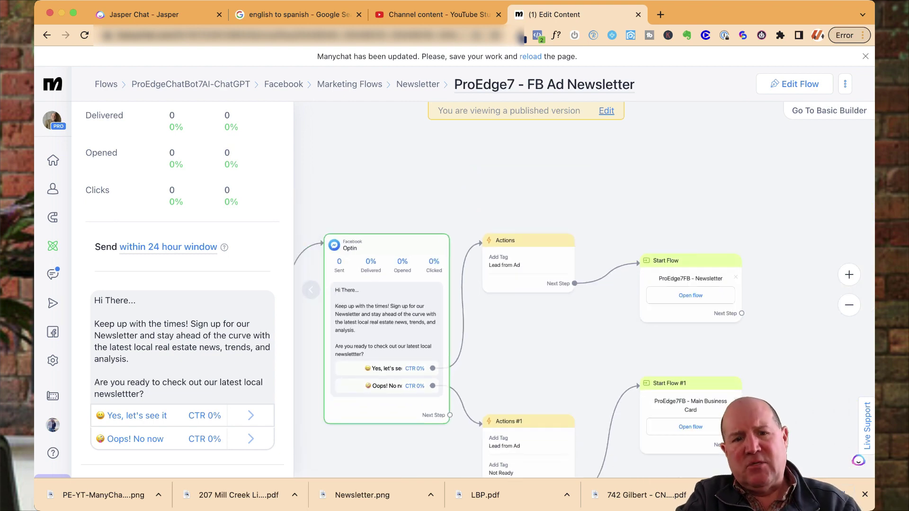
scroll(524, 338, right, 2)
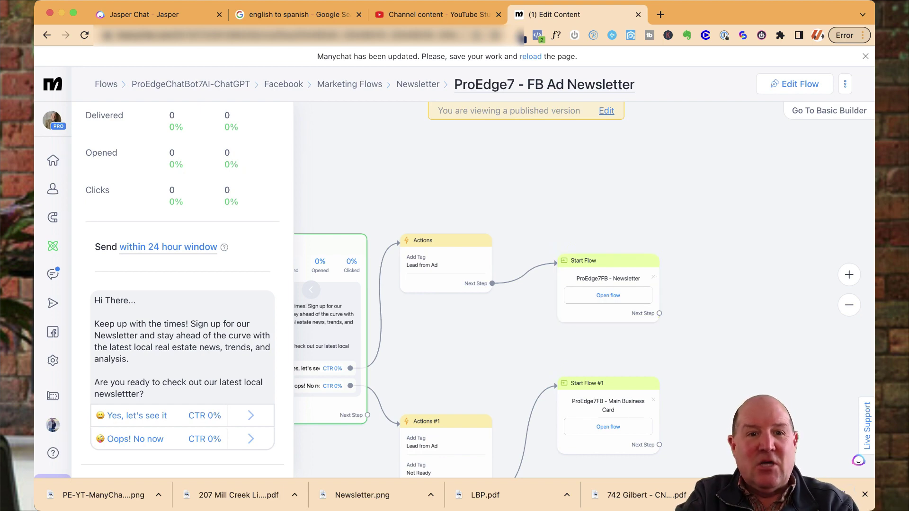
click(417, 84)
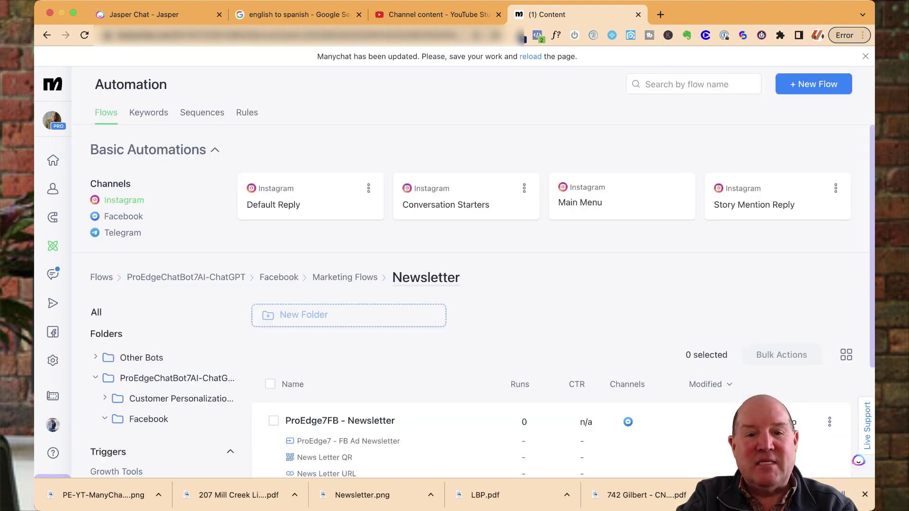